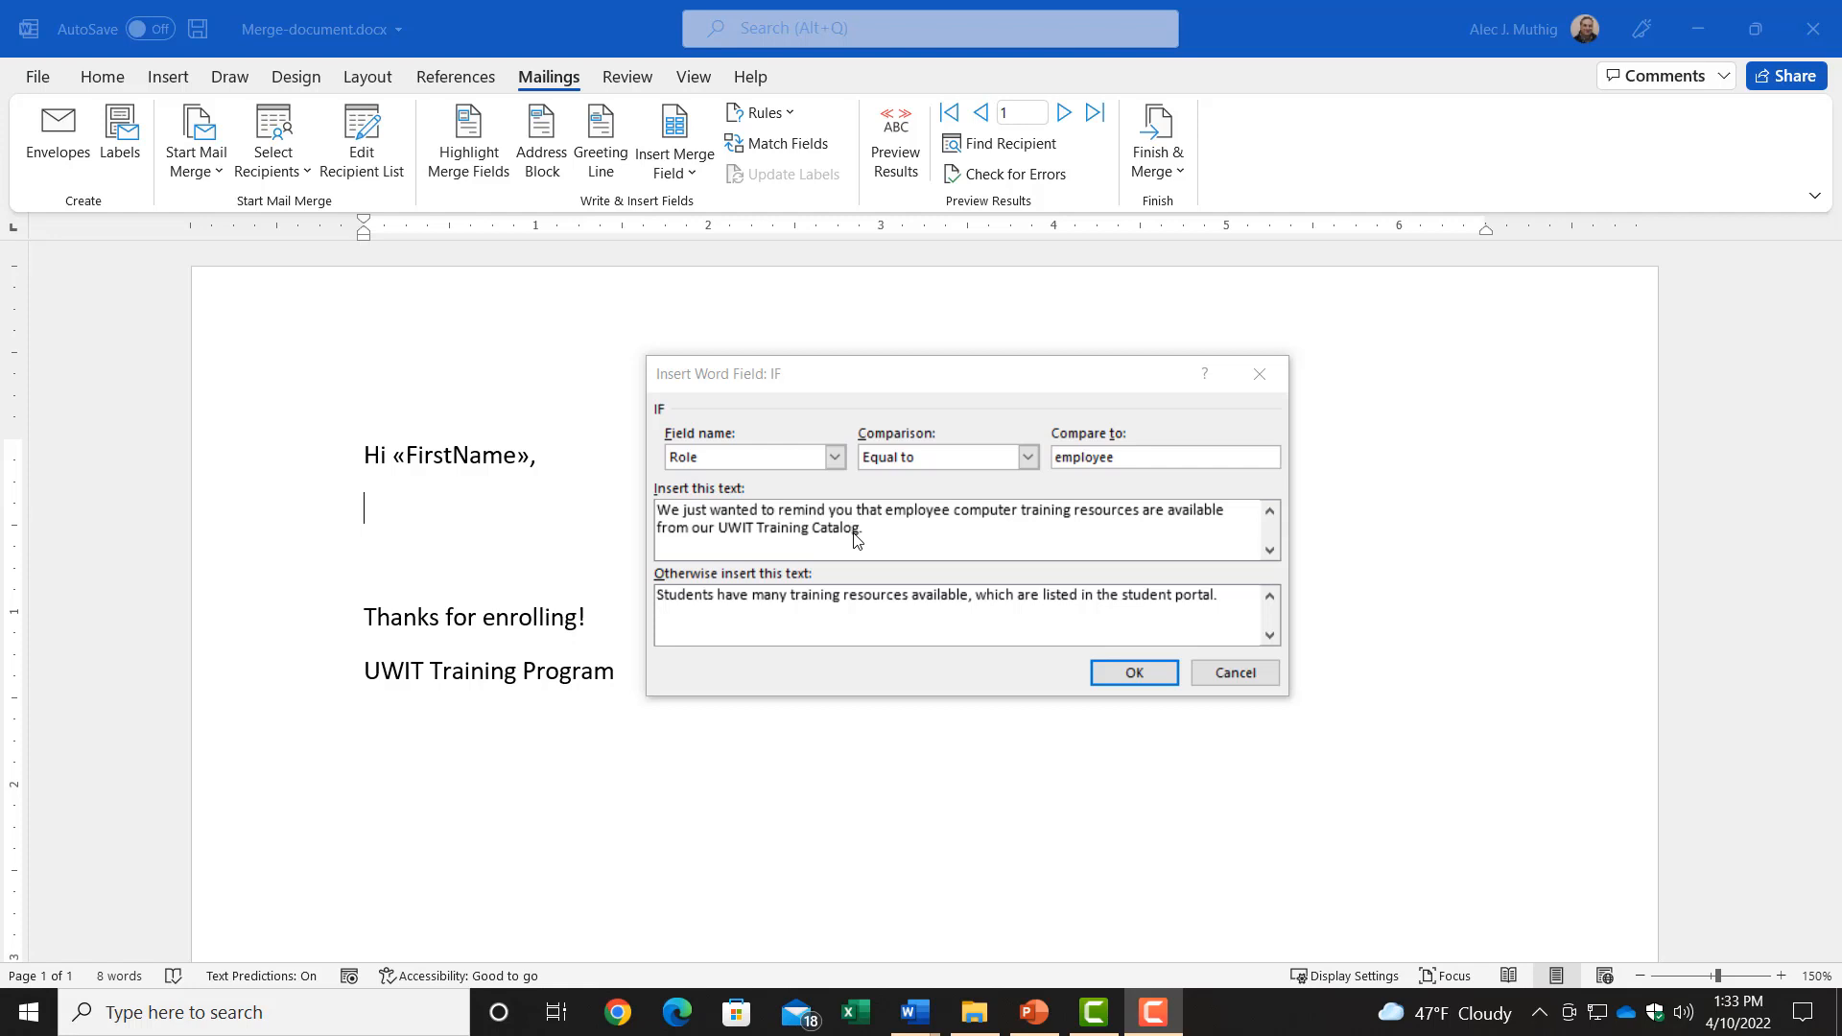
# Insert the IF rule for Role equal to "employee" with its two alternative texts, and display the document's field codes
pyautogui.click(1134, 673)
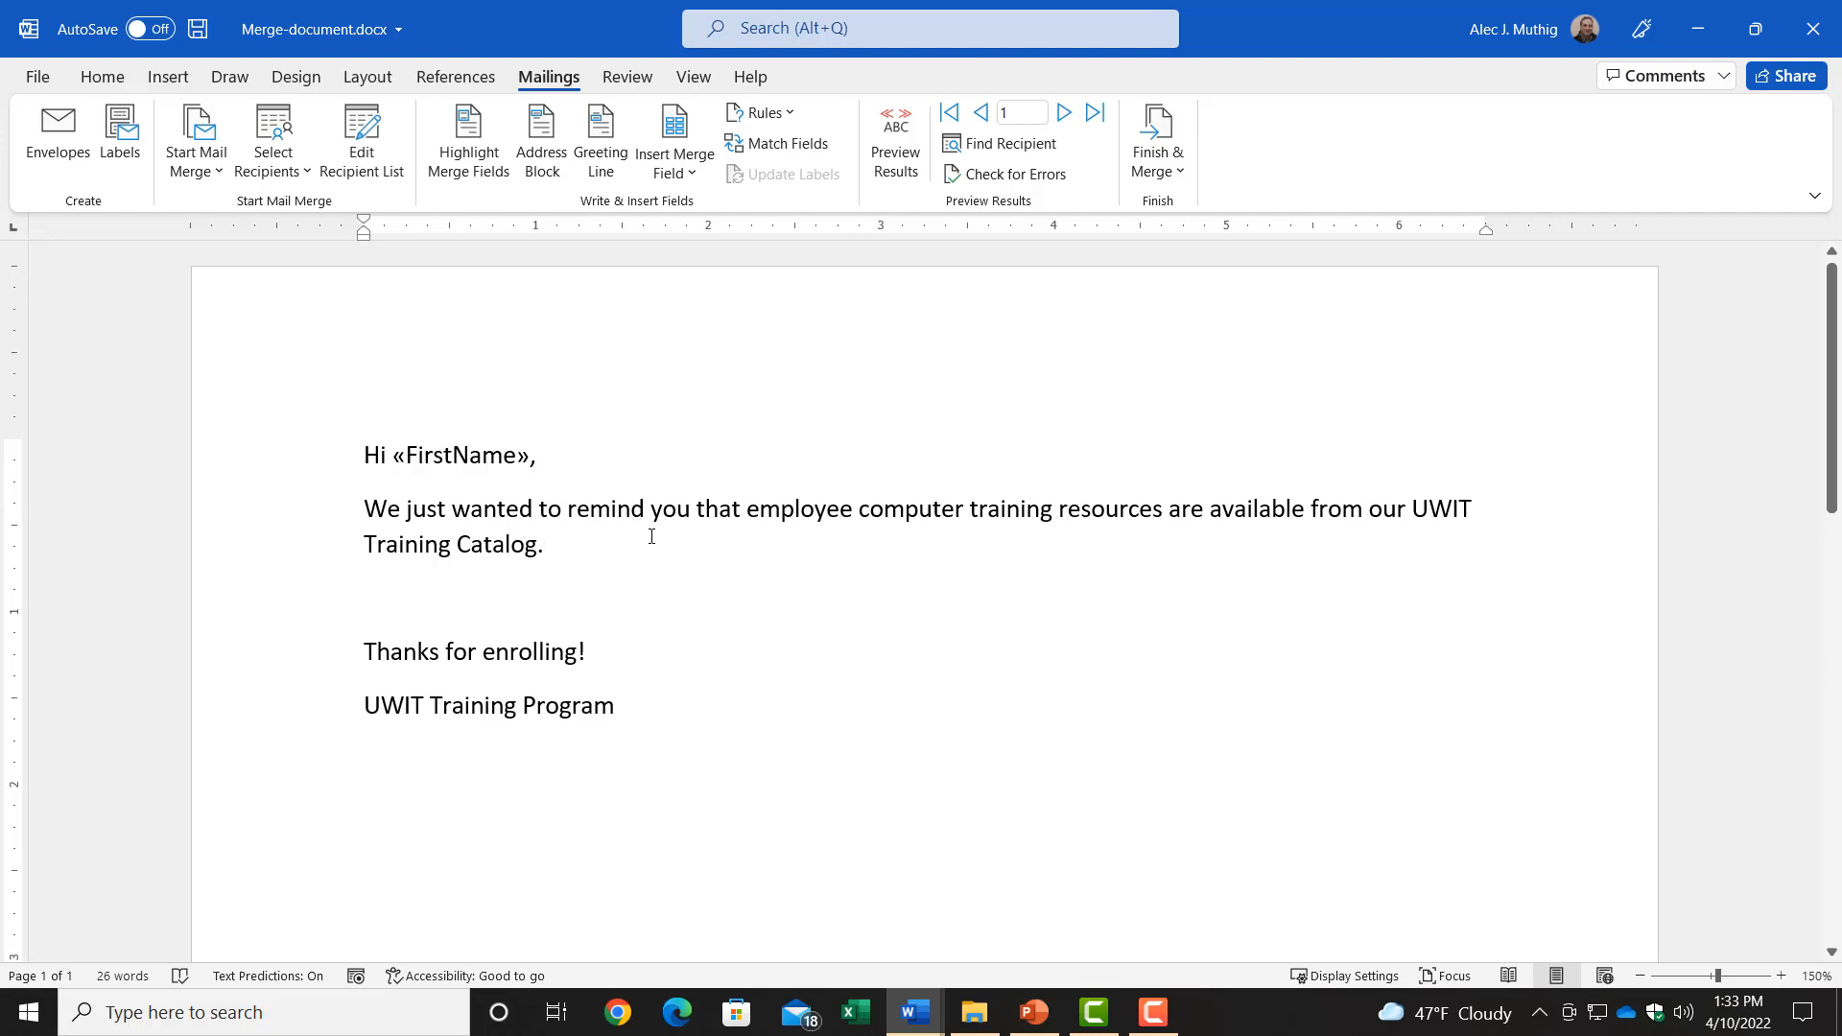
pyautogui.hotkey('alt', 'F9')
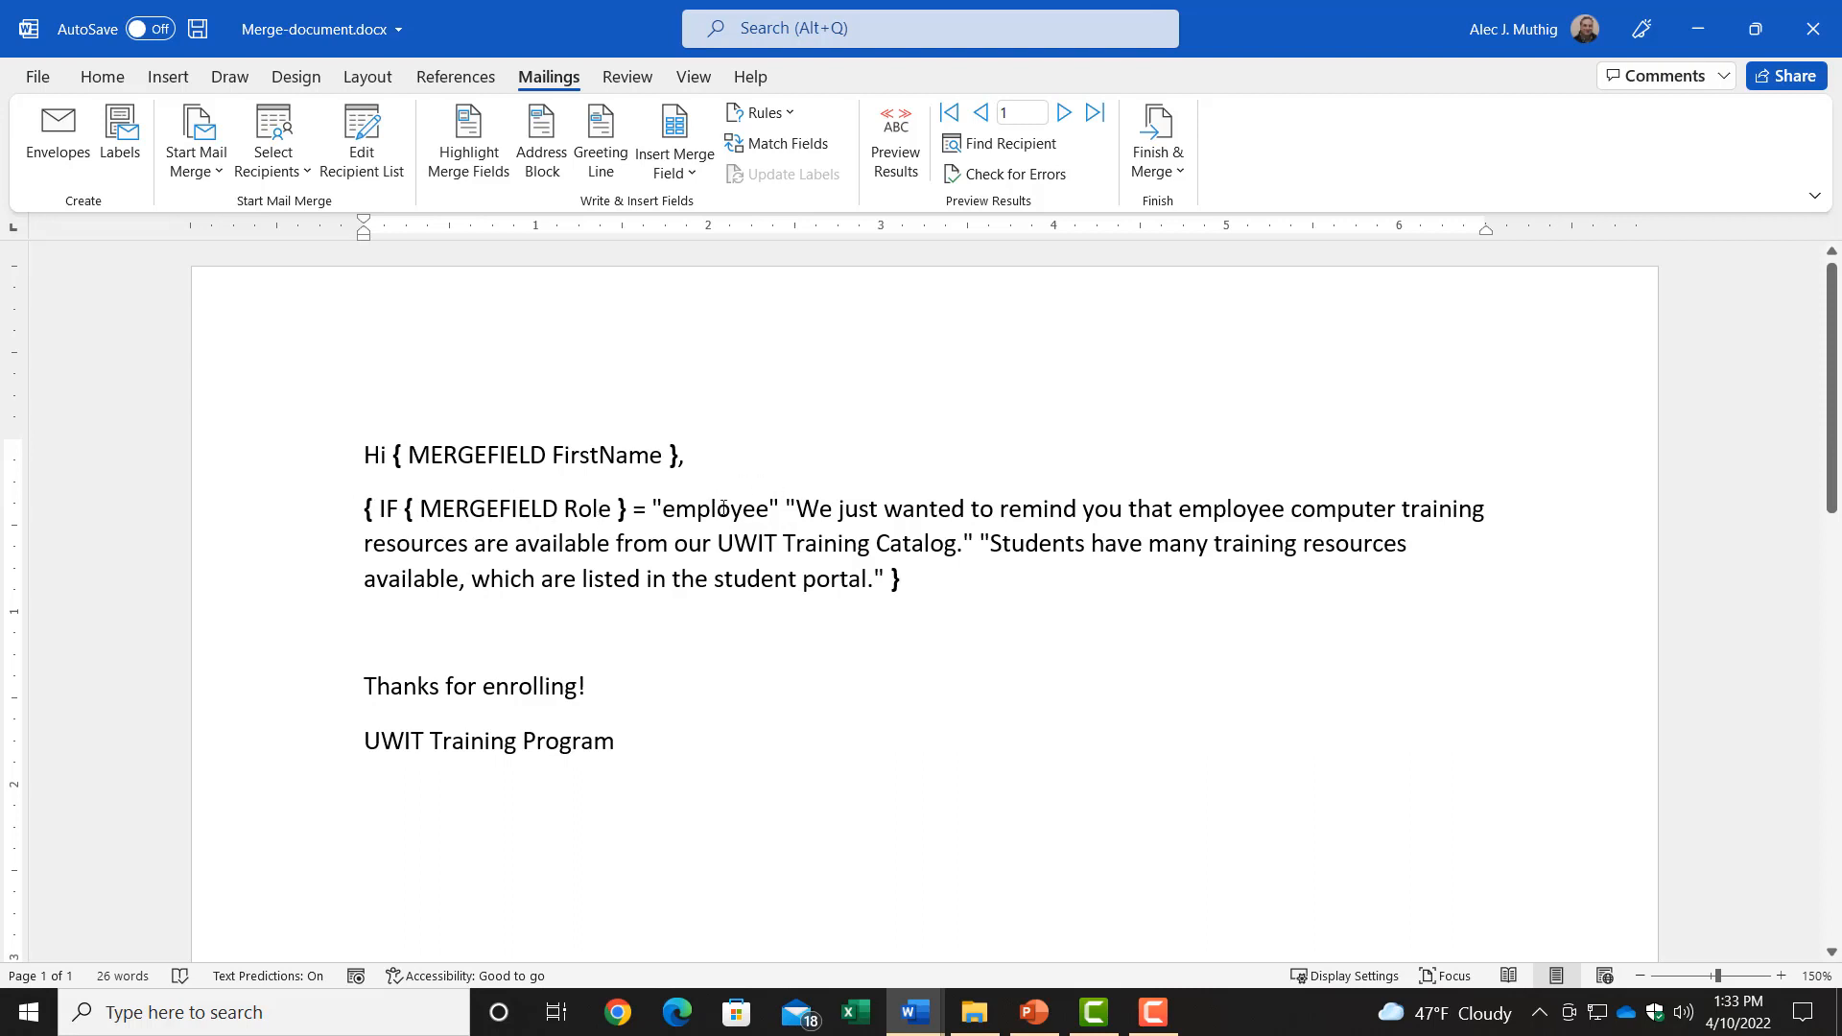
pyautogui.moveTo(785, 509); pyautogui.dragTo(984, 579)
pyautogui.tripleClick(872, 579)
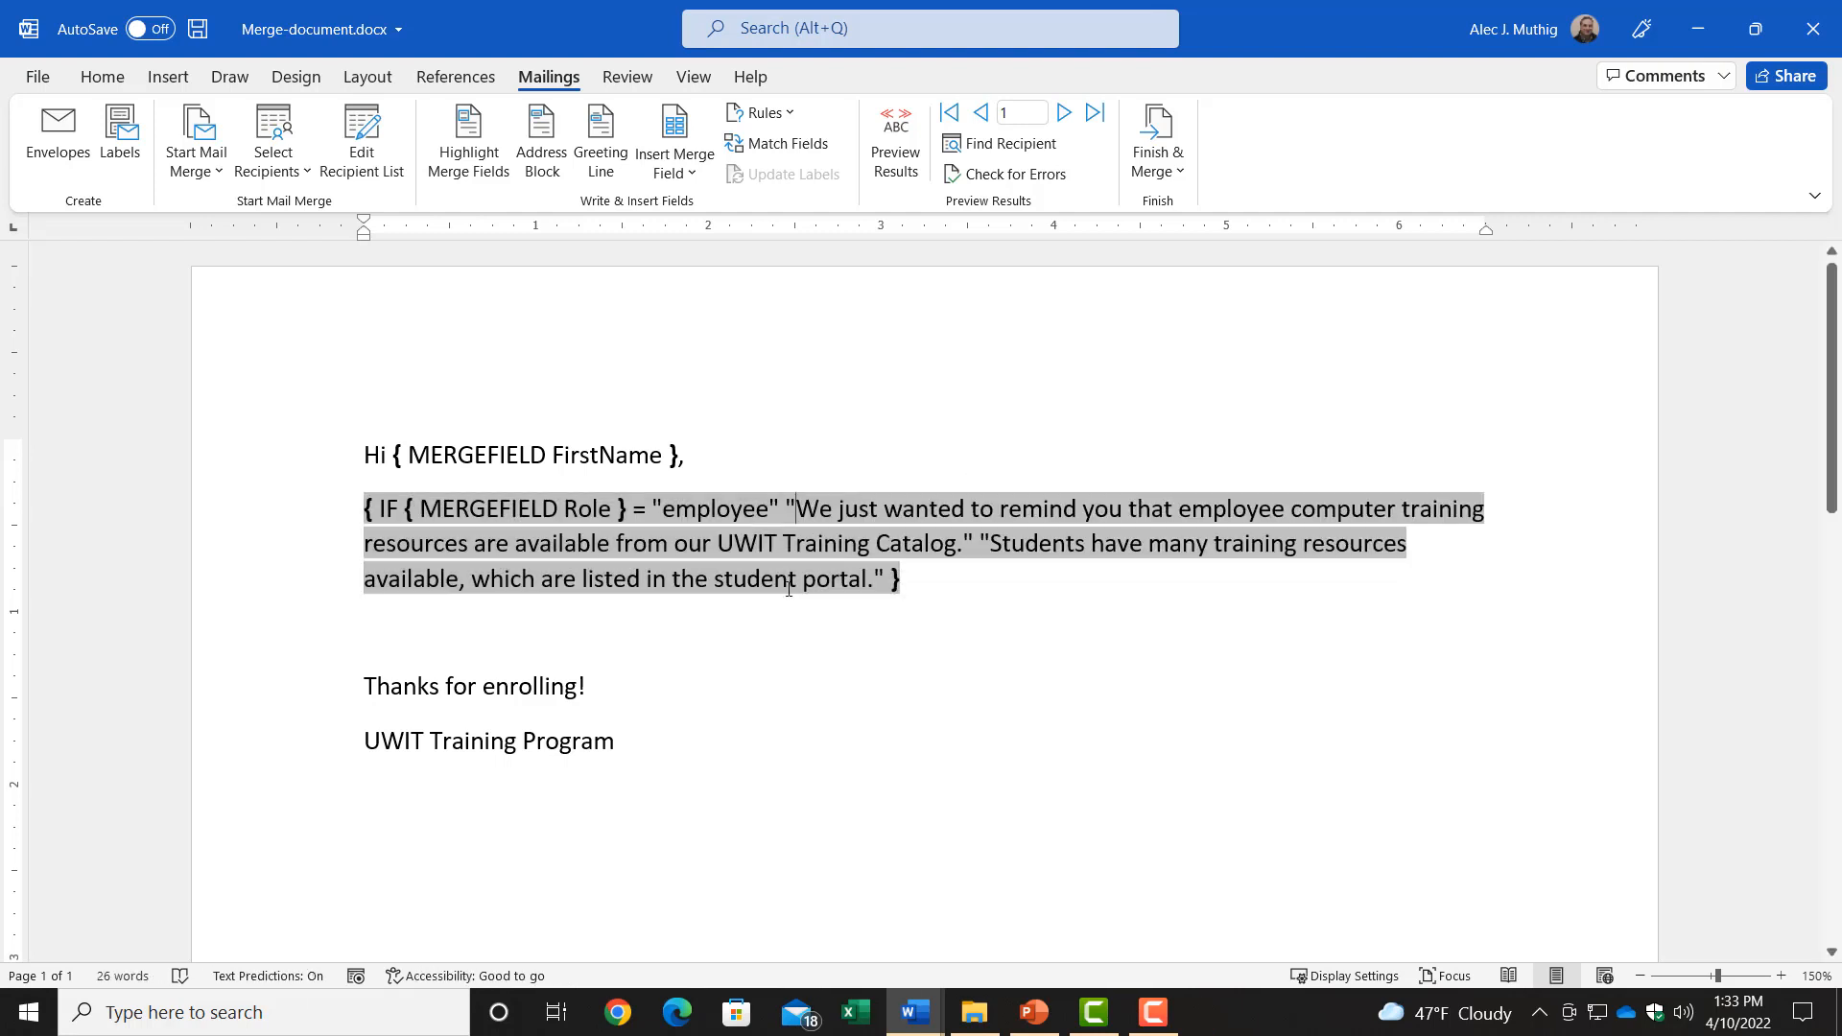
pyautogui.click(863, 635)
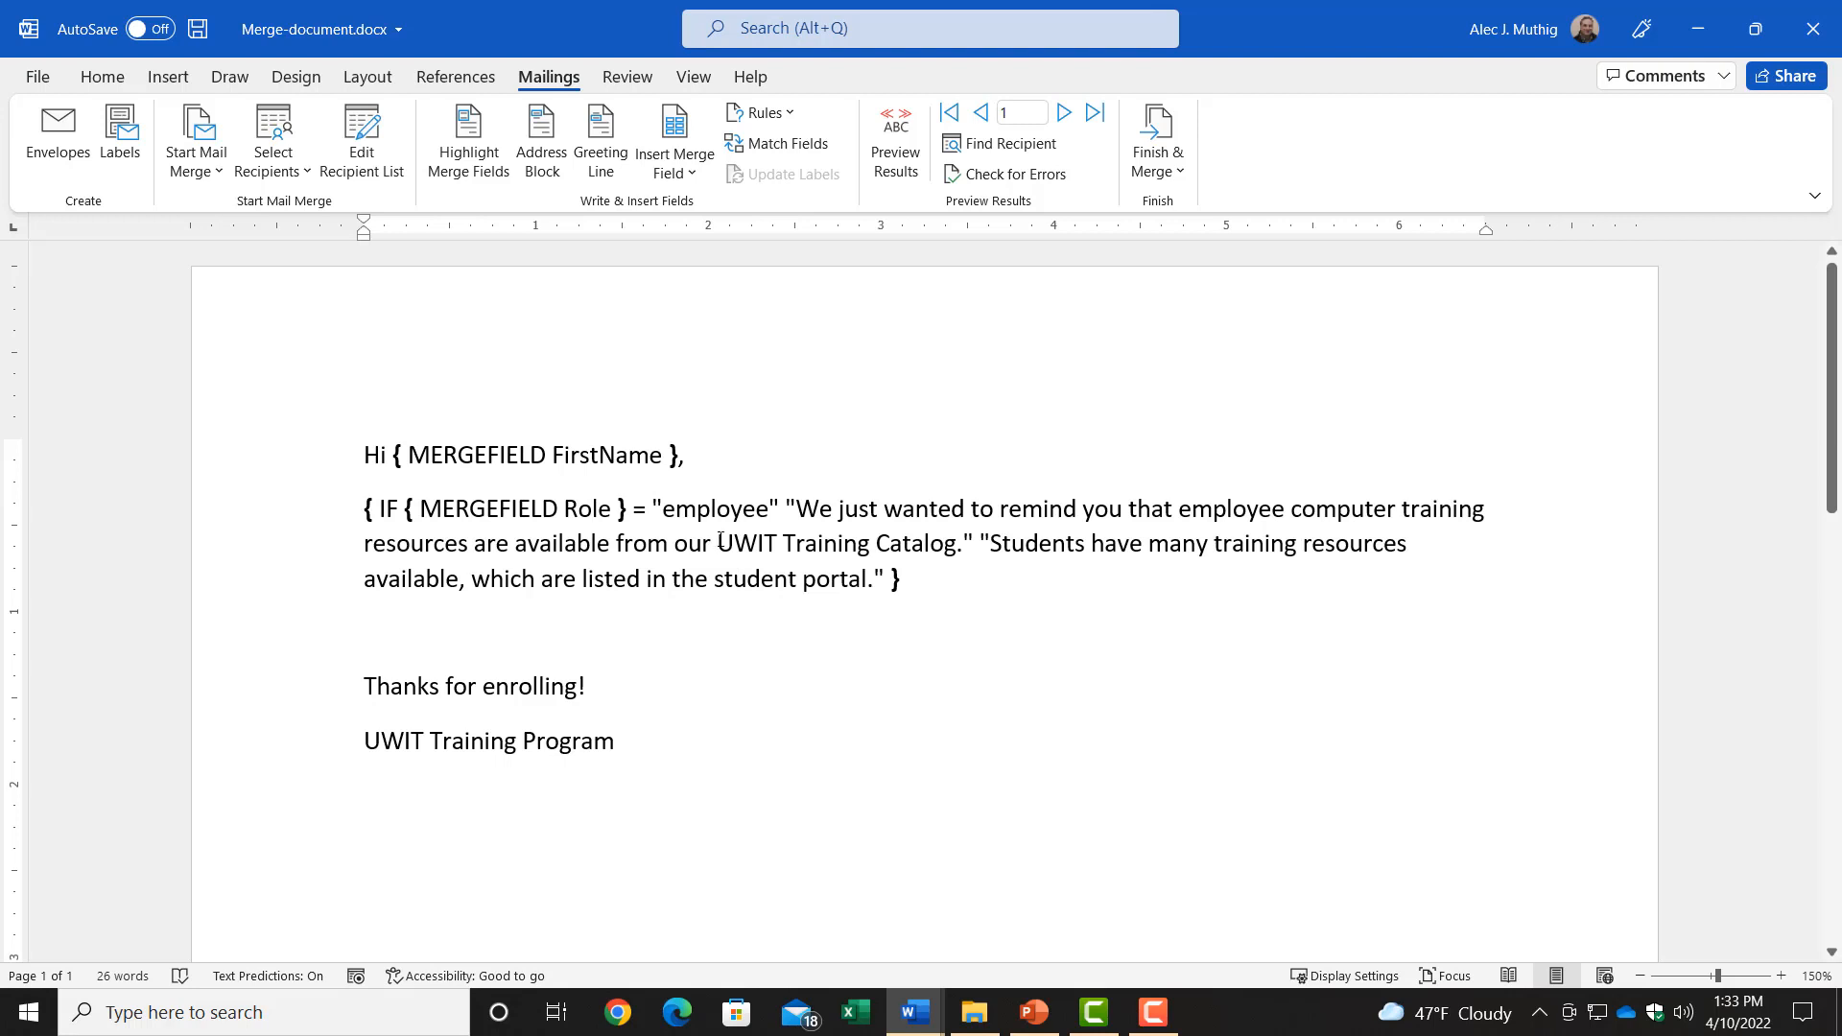
pyautogui.moveTo(720, 540); pyautogui.dragTo(959, 551)
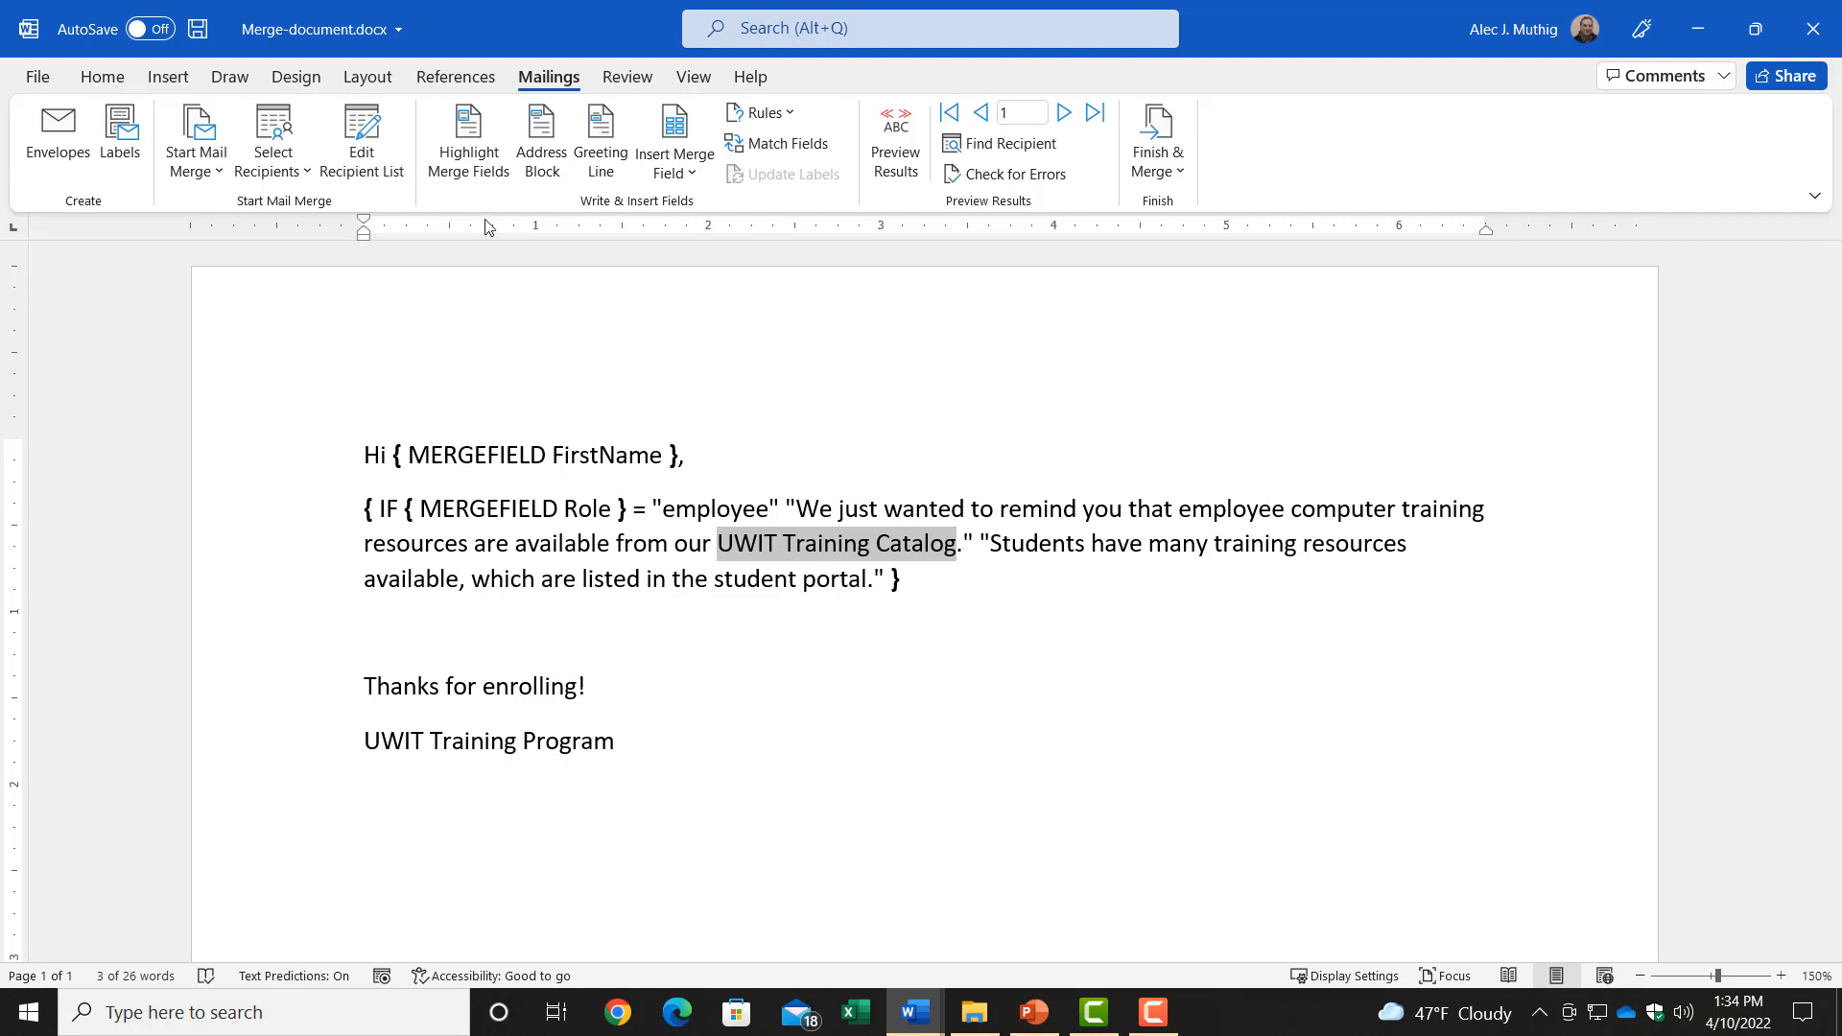
pyautogui.click(168, 77)
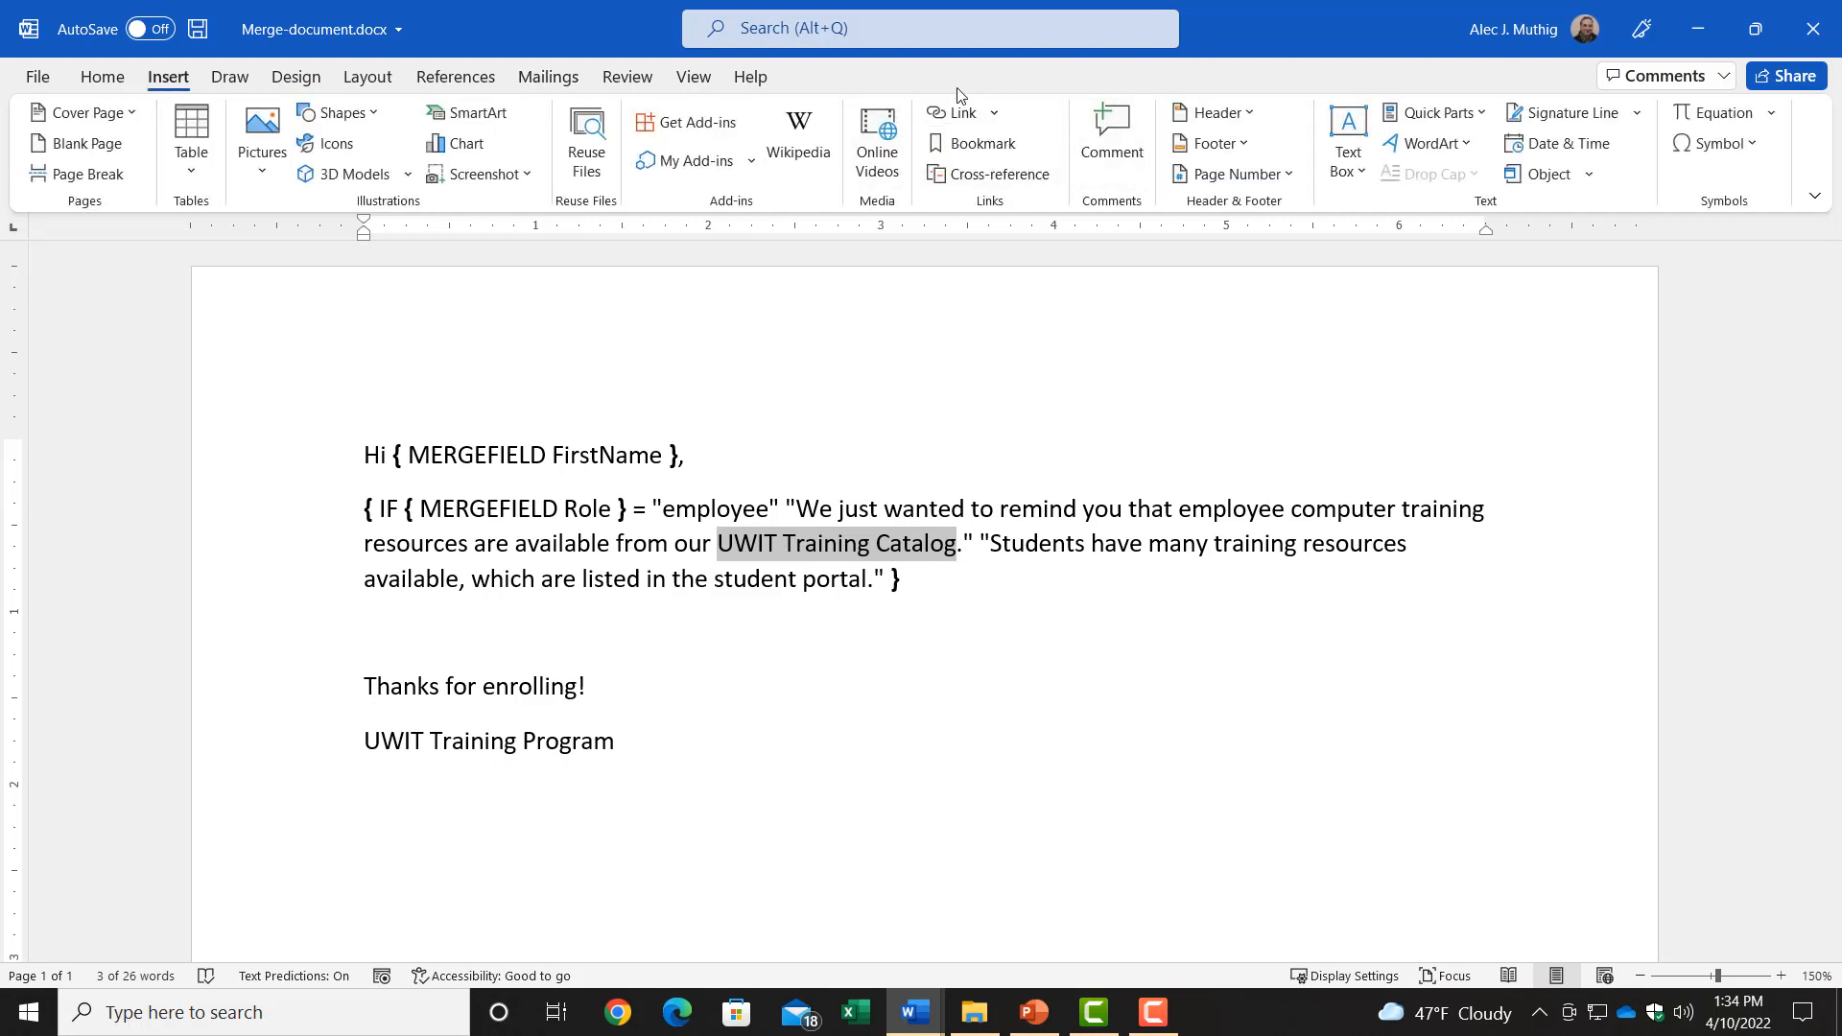
pyautogui.click(995, 112)
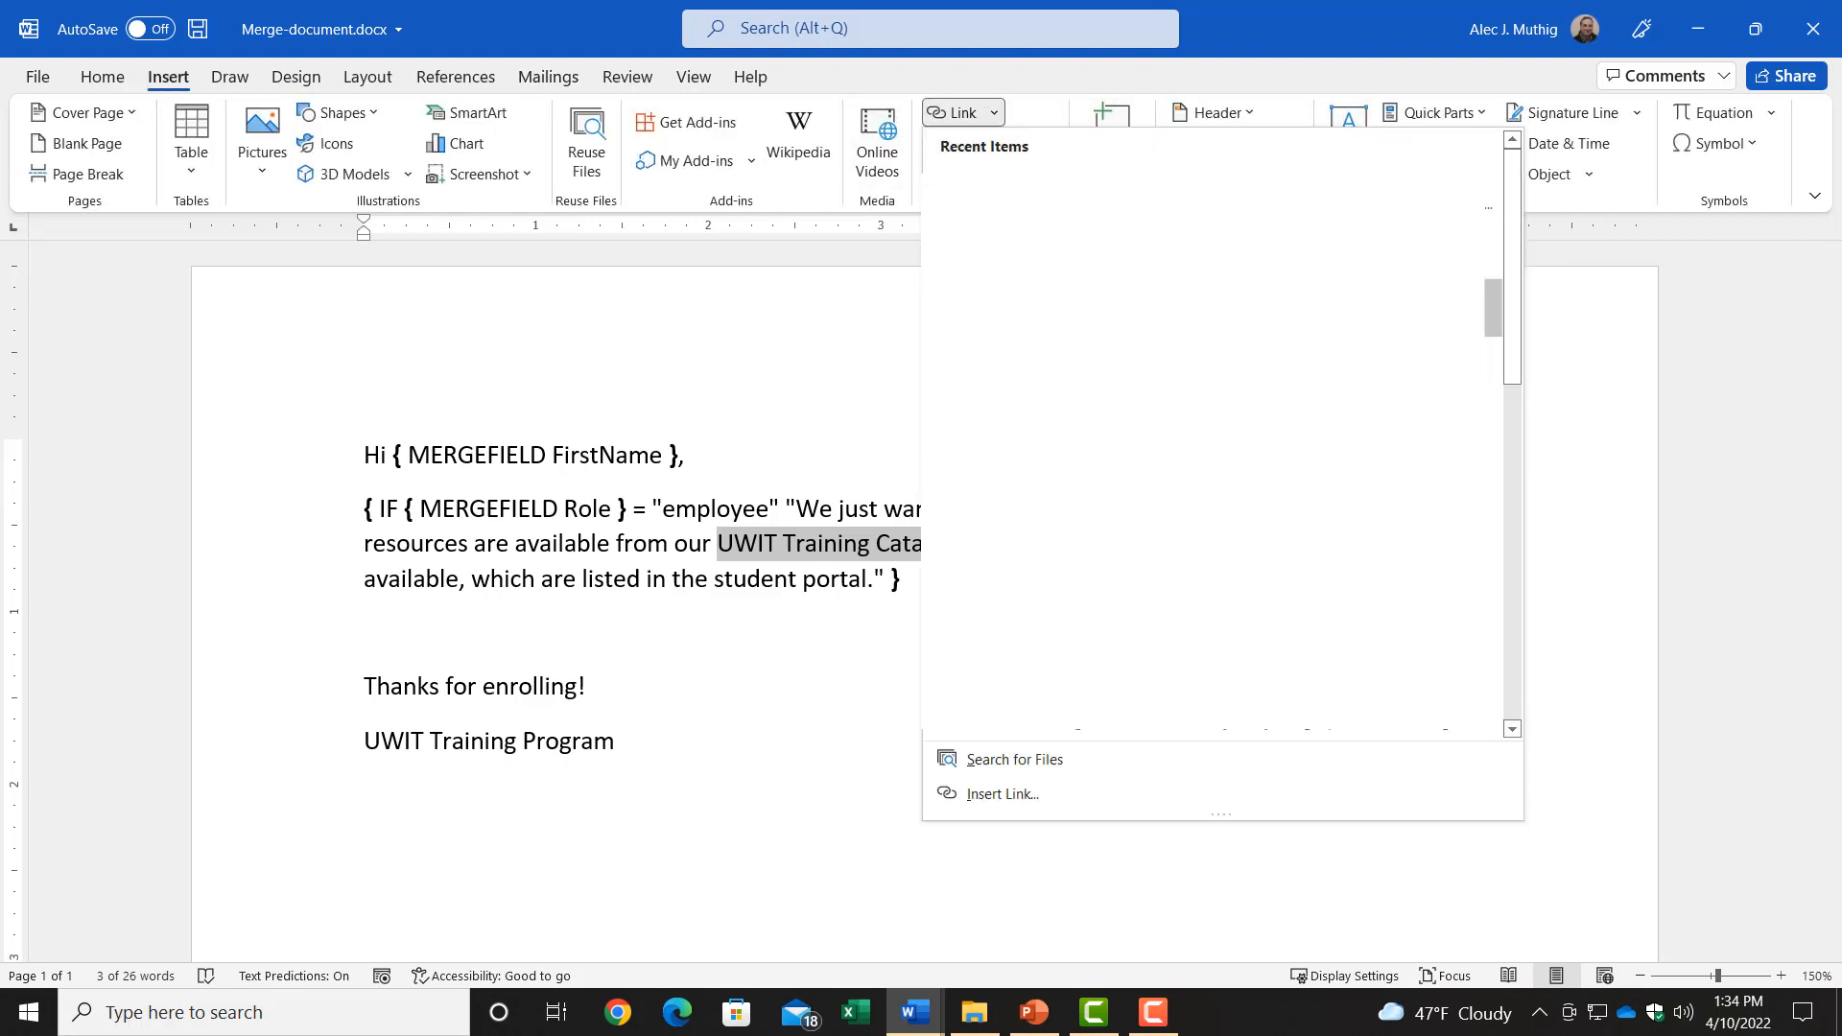
pyautogui.click(1025, 806)
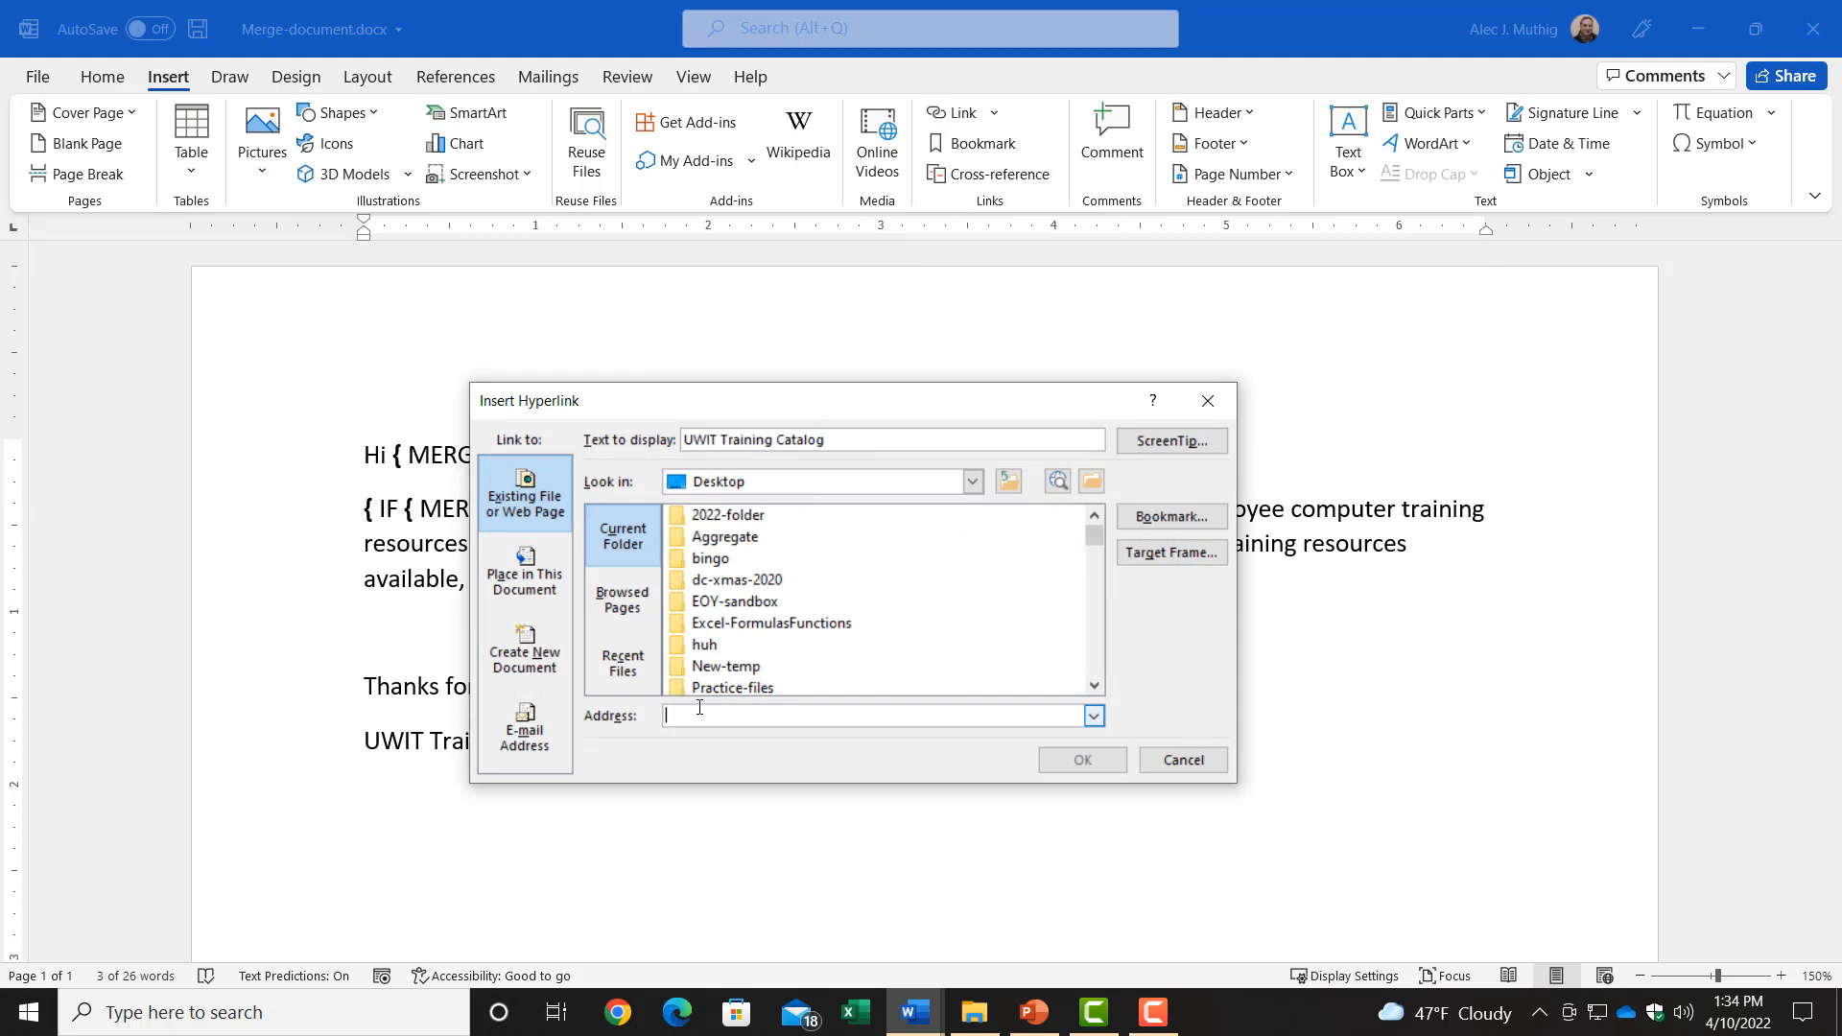
pyautogui.write('http://uwittraining.uwyo.edu')
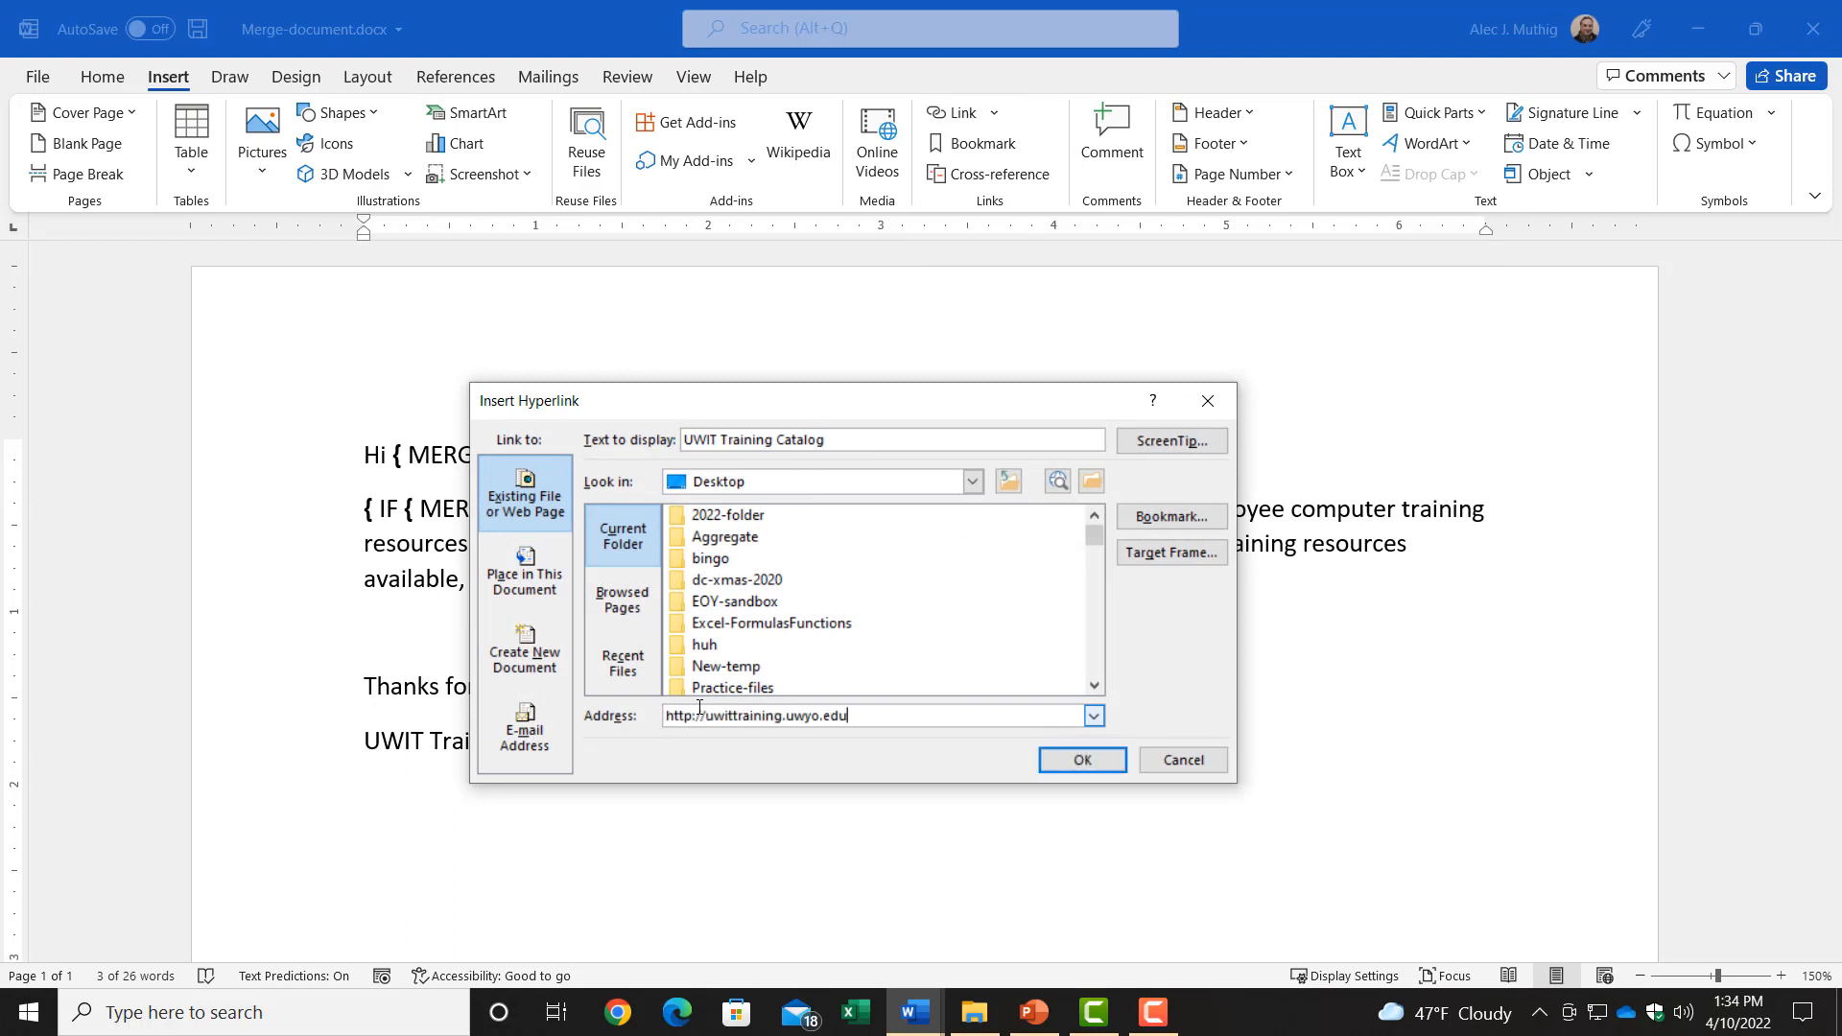
pyautogui.click(1081, 760)
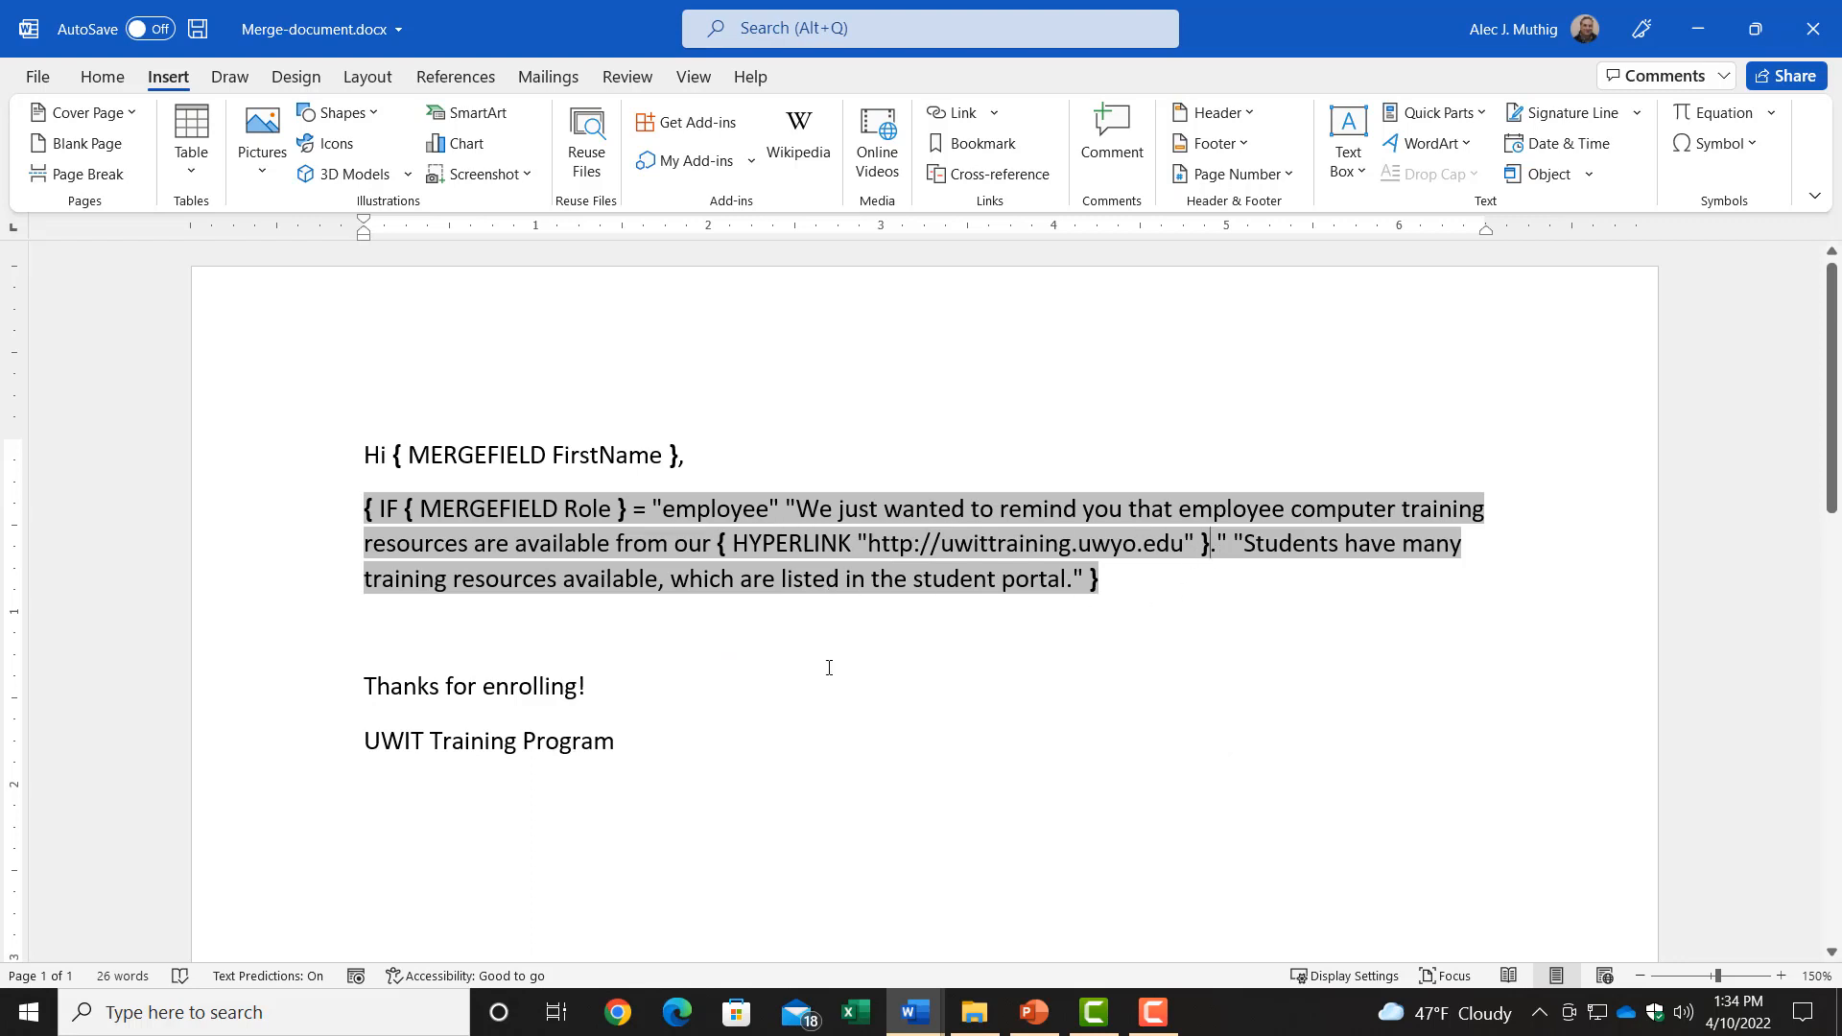
# Switch the document from field codes back to field results and clear the paragraph selection
pyautogui.press('alt')
pyautogui.hotkey('alt', 'F9')
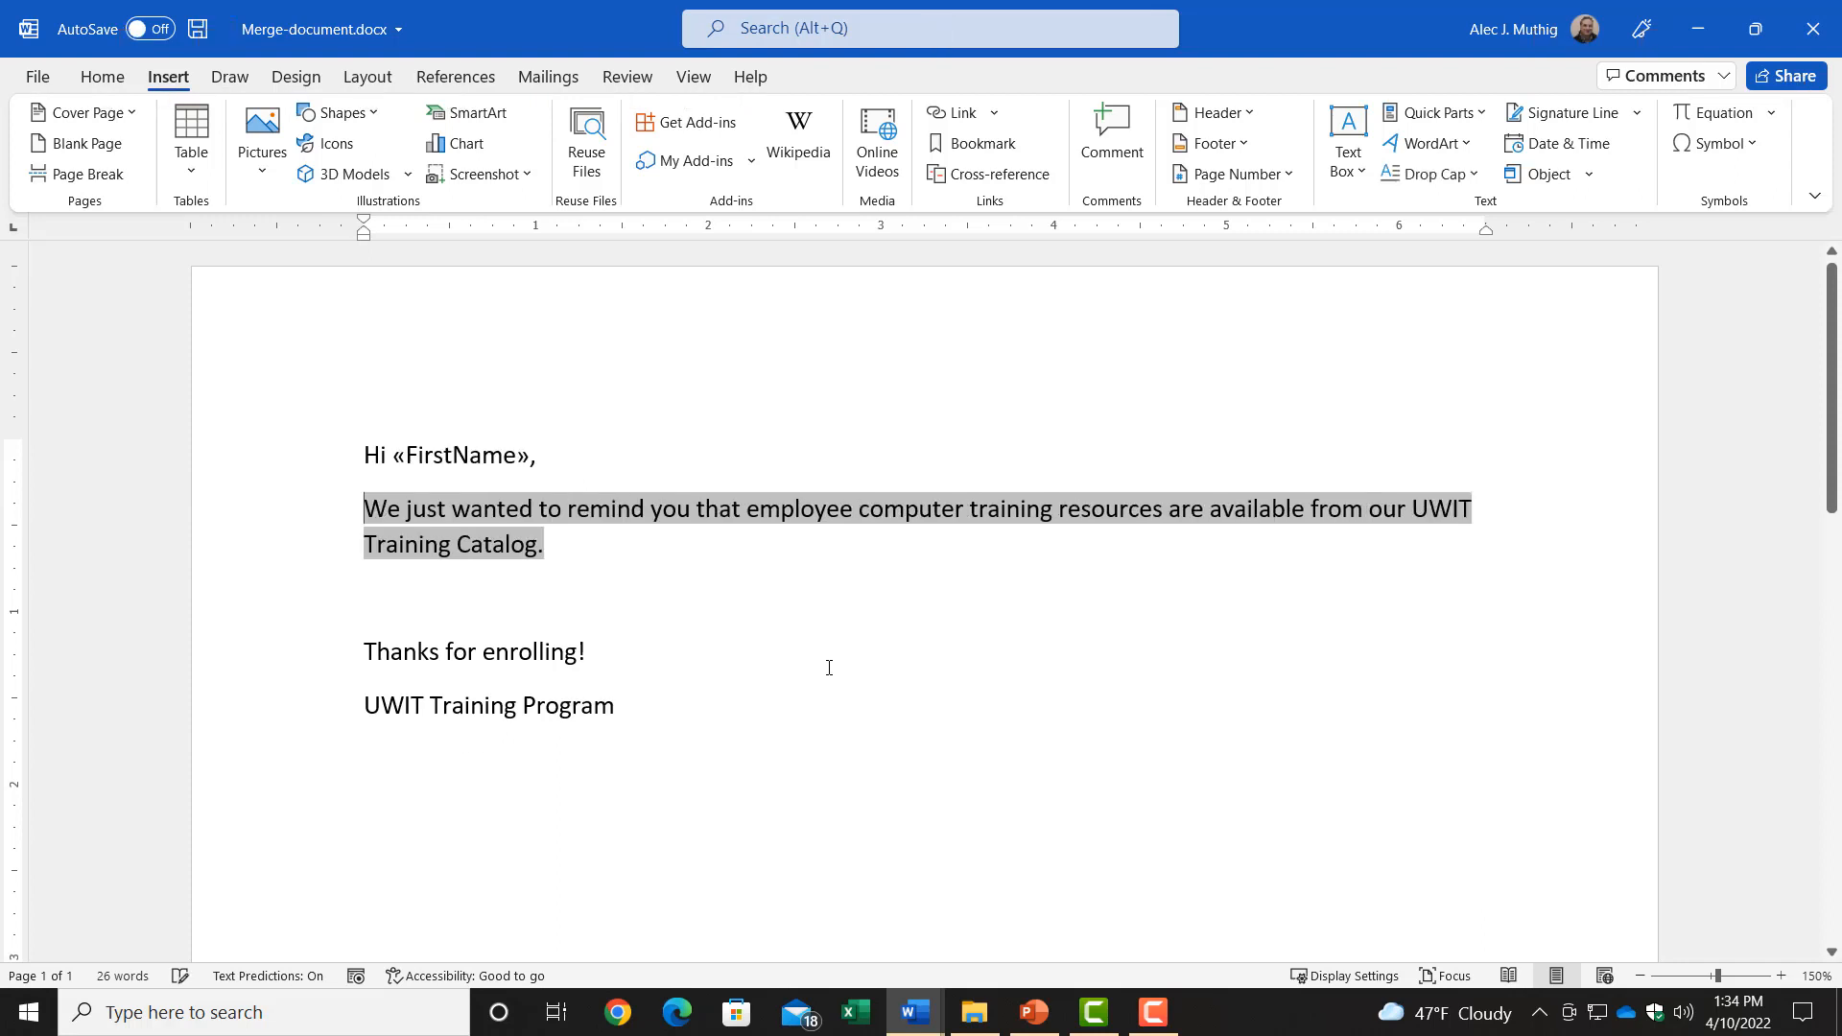
pyautogui.click(564, 622)
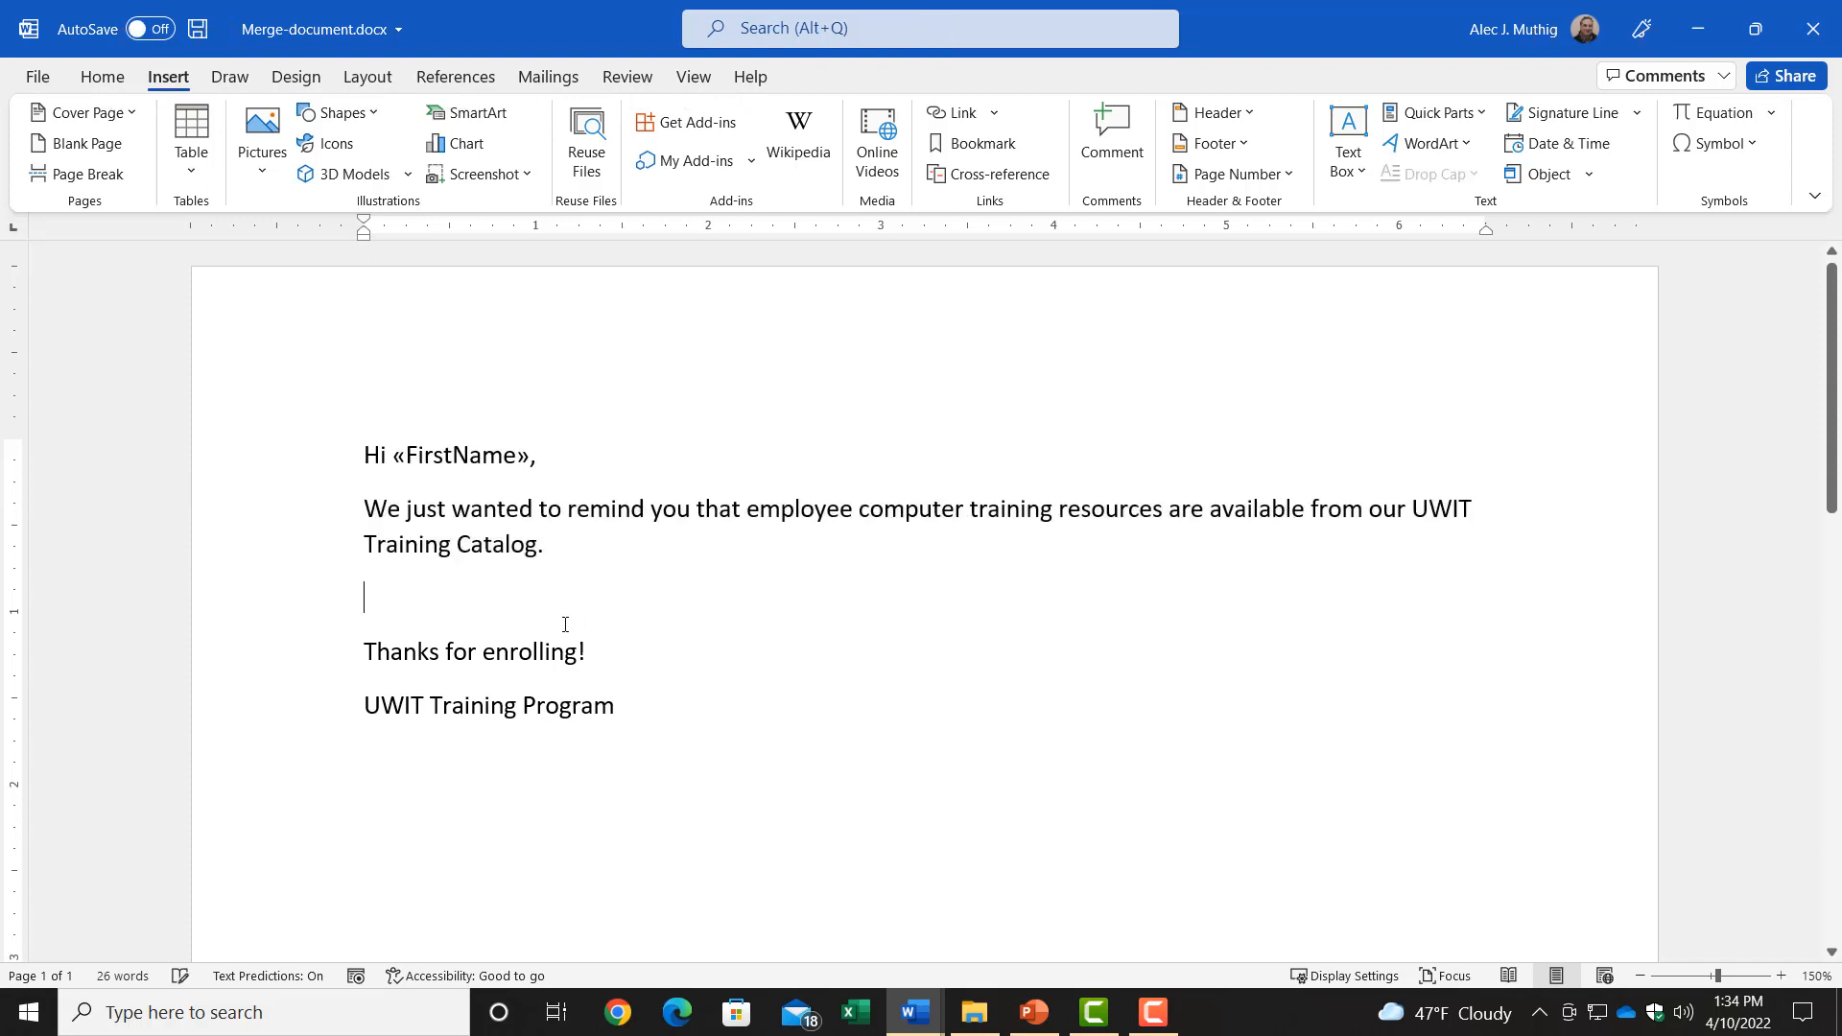
# Preview the merged message for the first and second recipients, and leave the preview at the first record
pyautogui.click(548, 77)
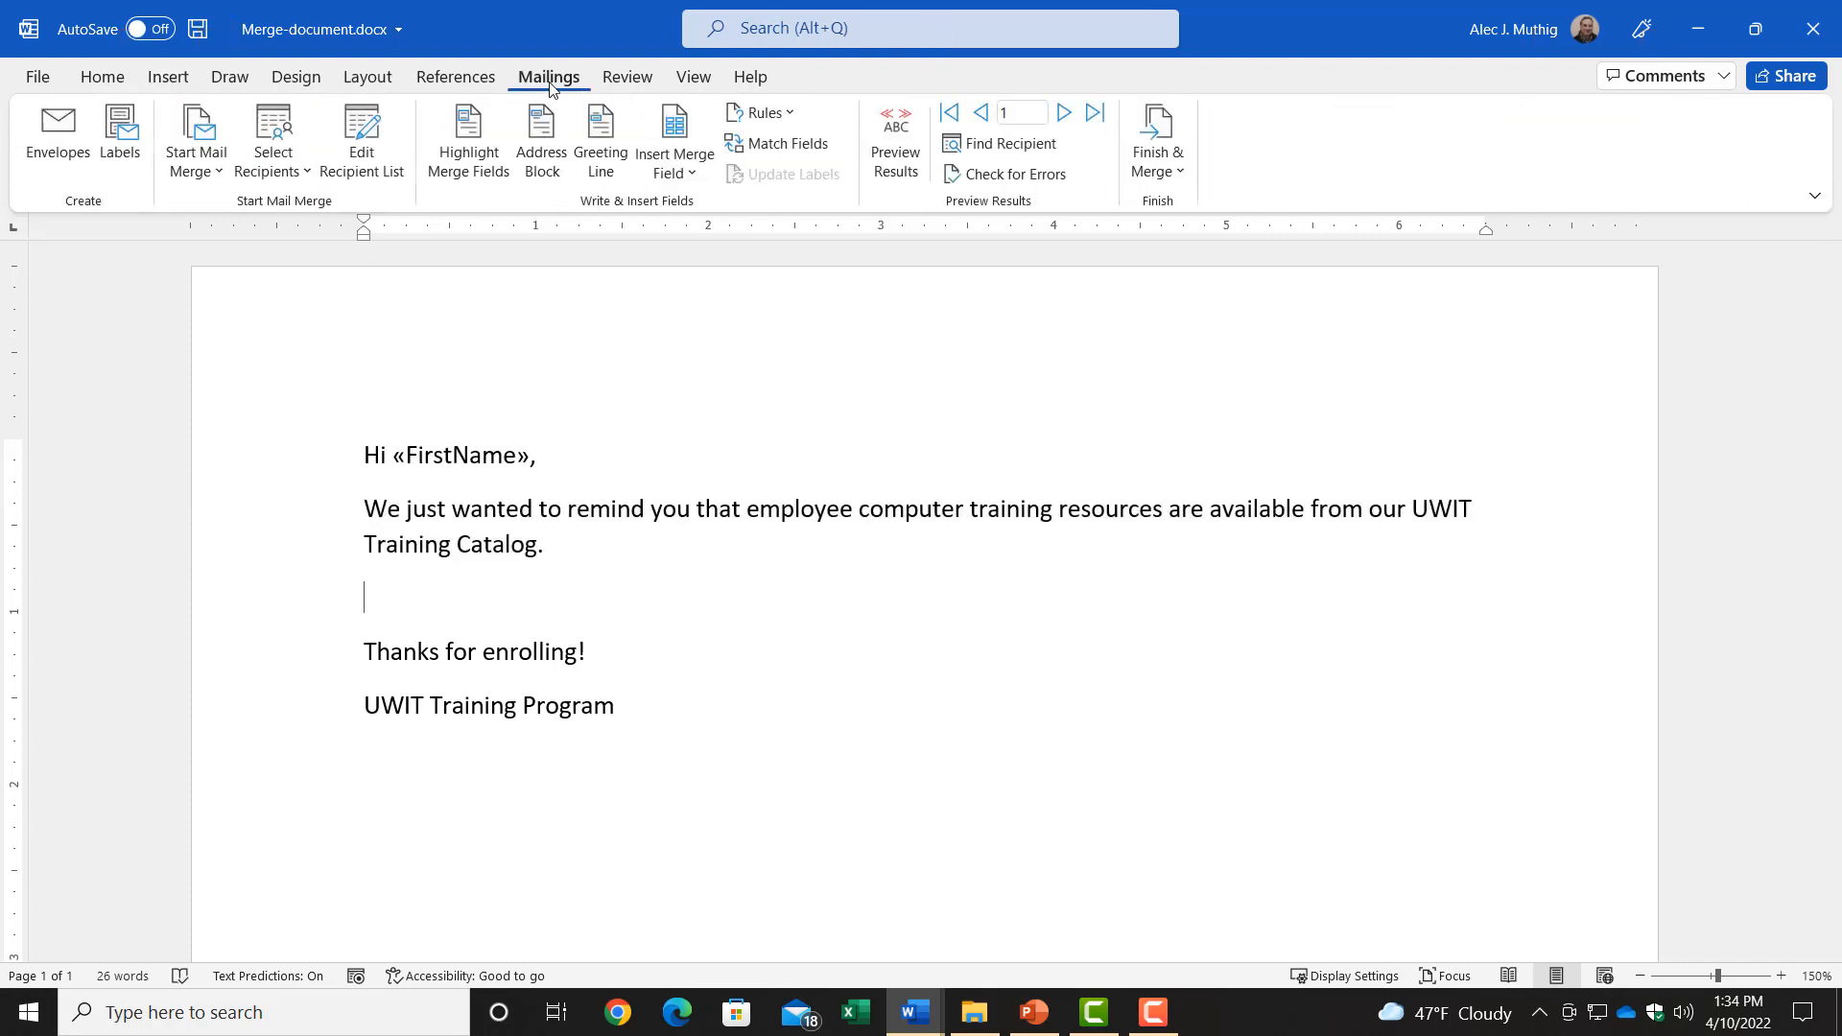
pyautogui.click(899, 151)
pyautogui.click(1062, 112)
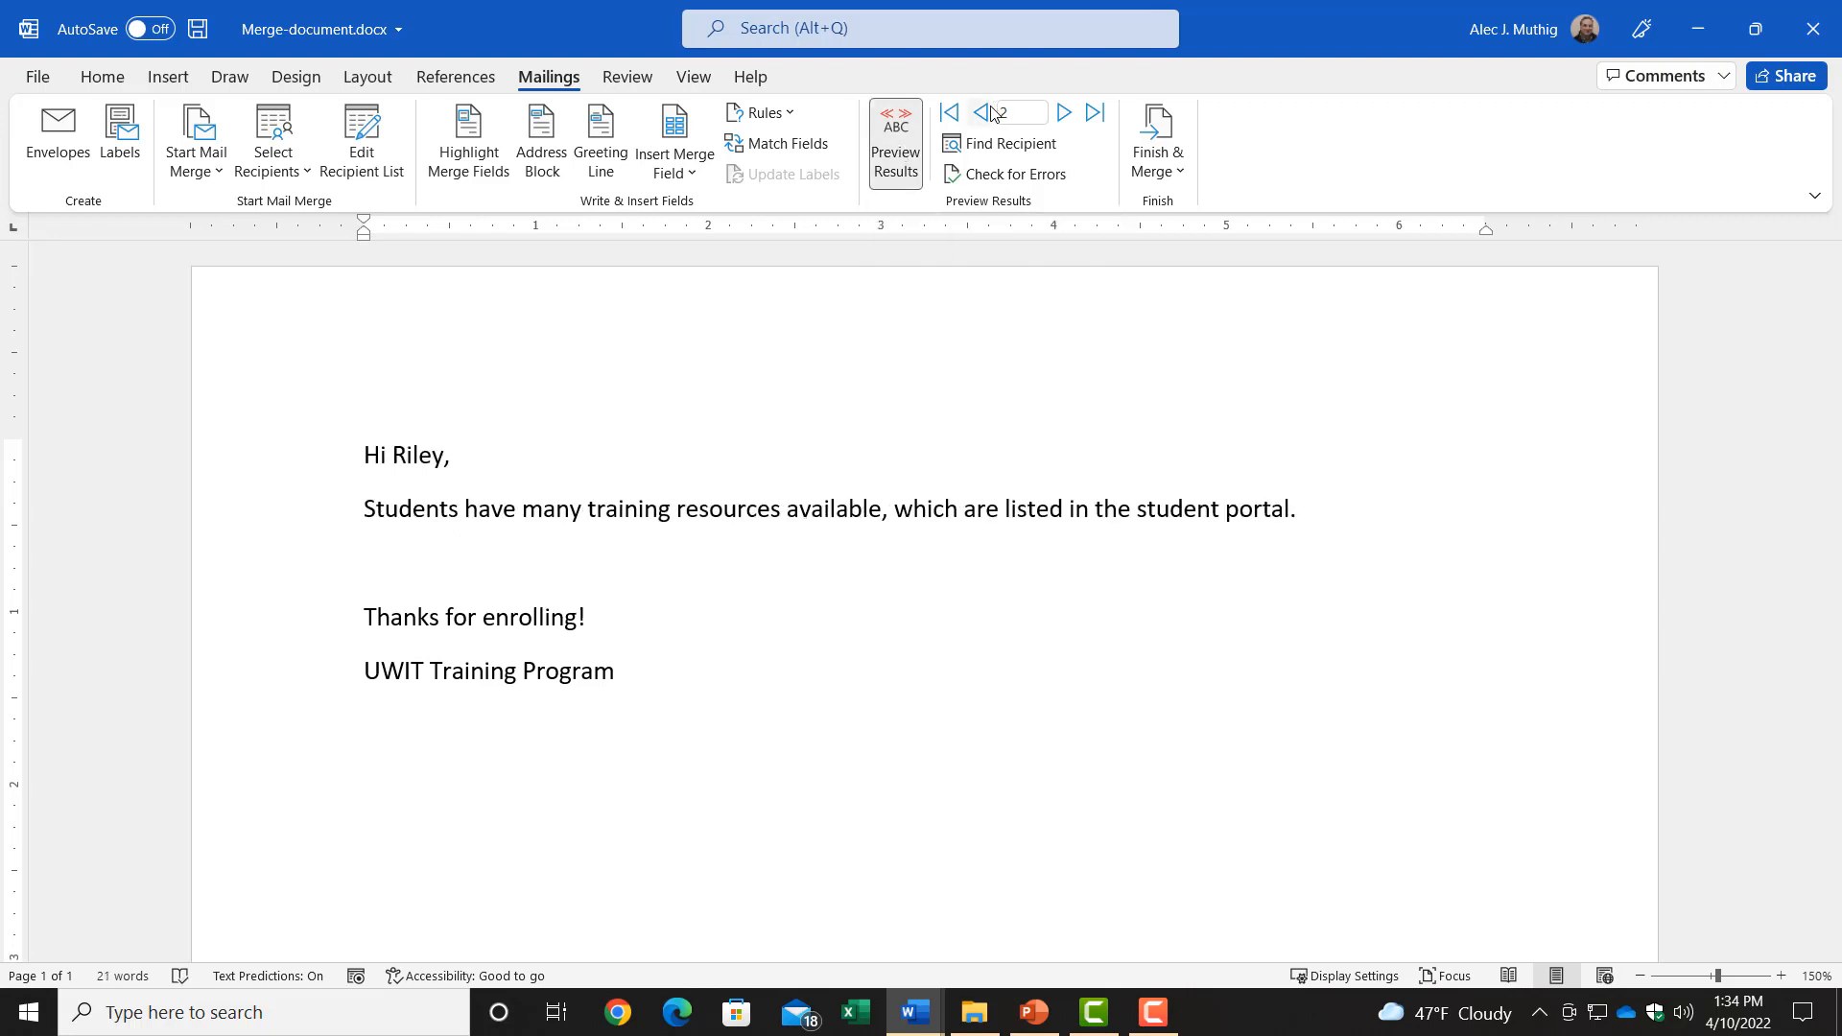
pyautogui.click(982, 112)
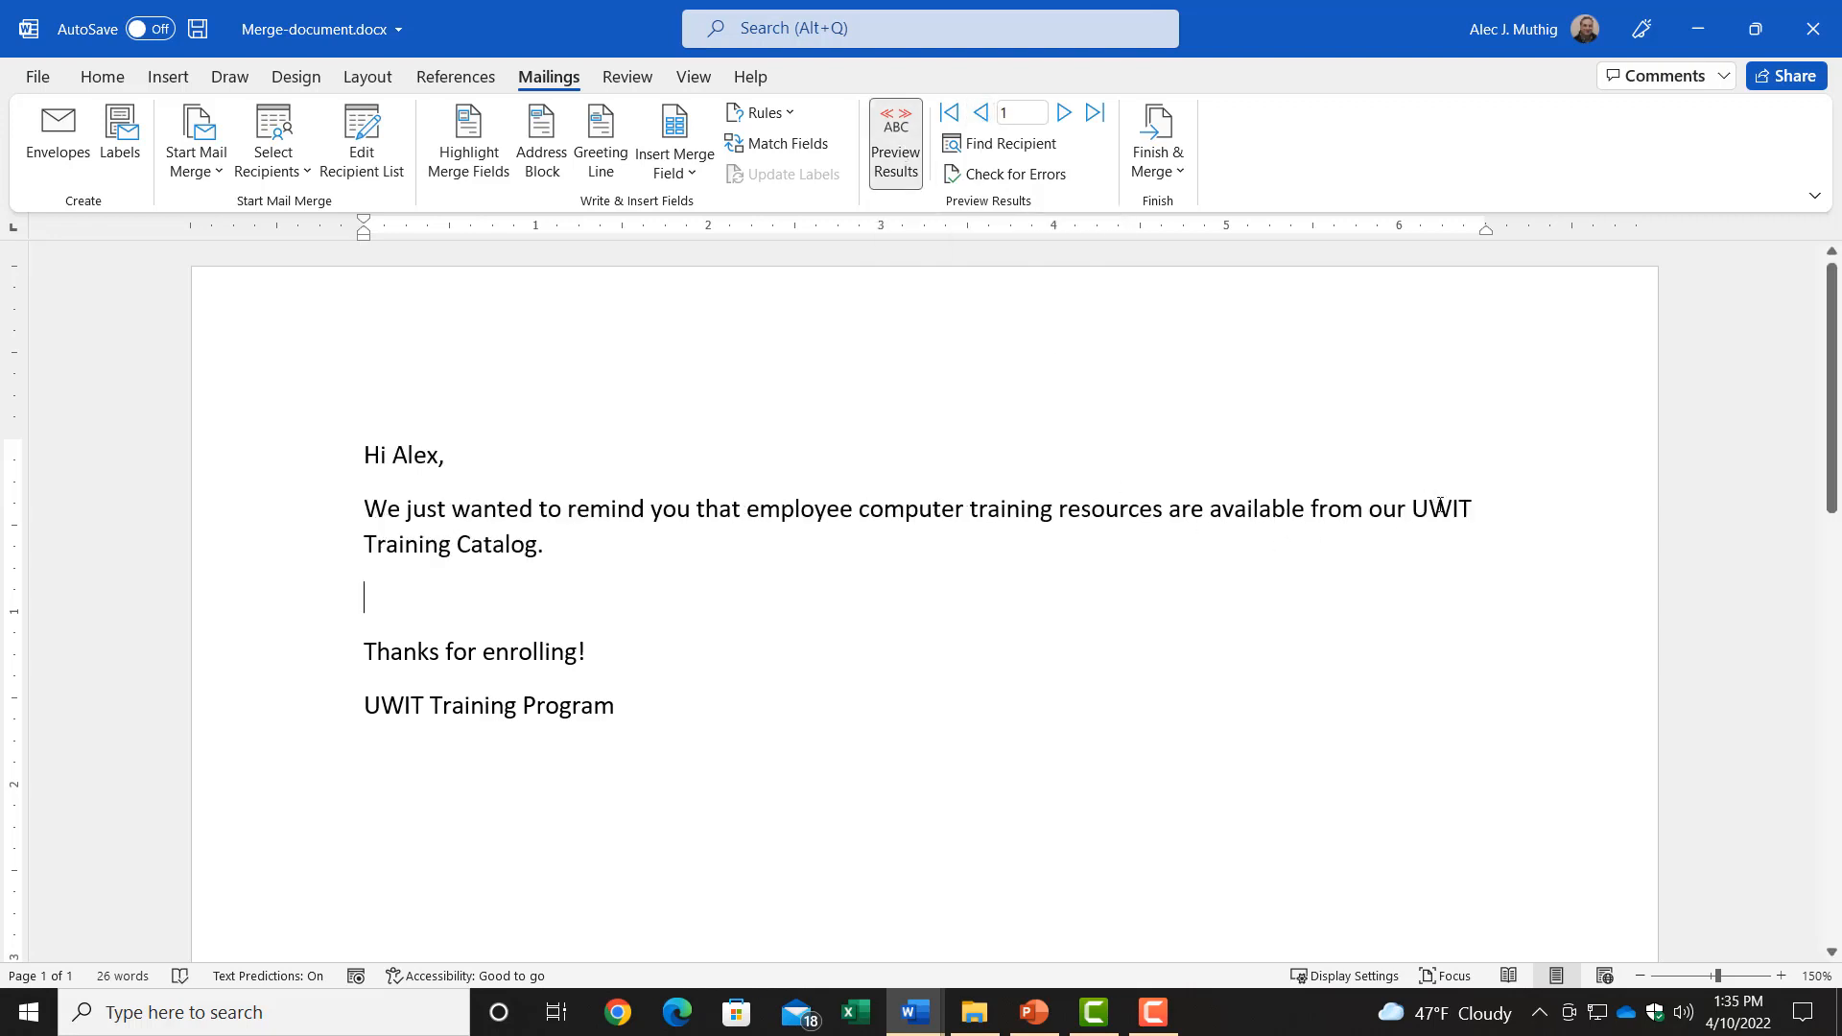
pyautogui.click(475, 579)
pyautogui.click(895, 144)
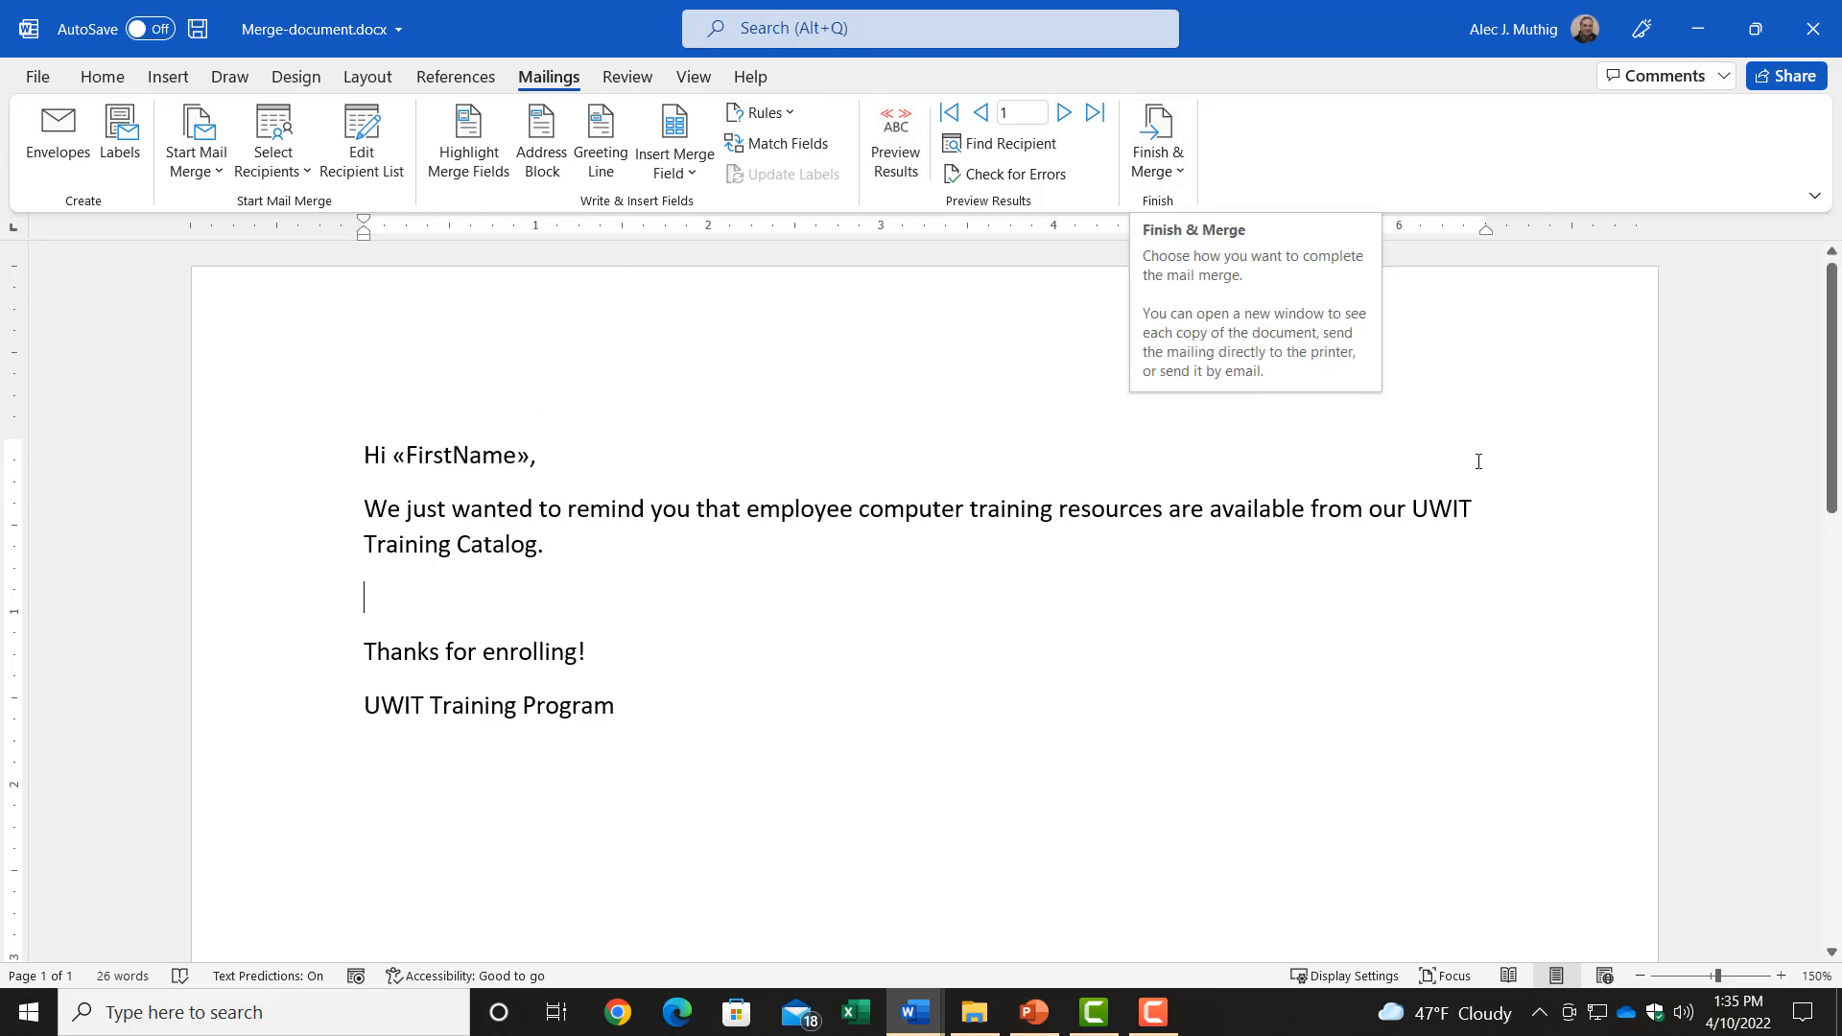
# Merge all records to HTML e-mail, with Email_Address as the recipient field and "Test msg #2" as the subject line
pyautogui.click(1158, 158)
pyautogui.click(1235, 288)
pyautogui.click(1078, 438)
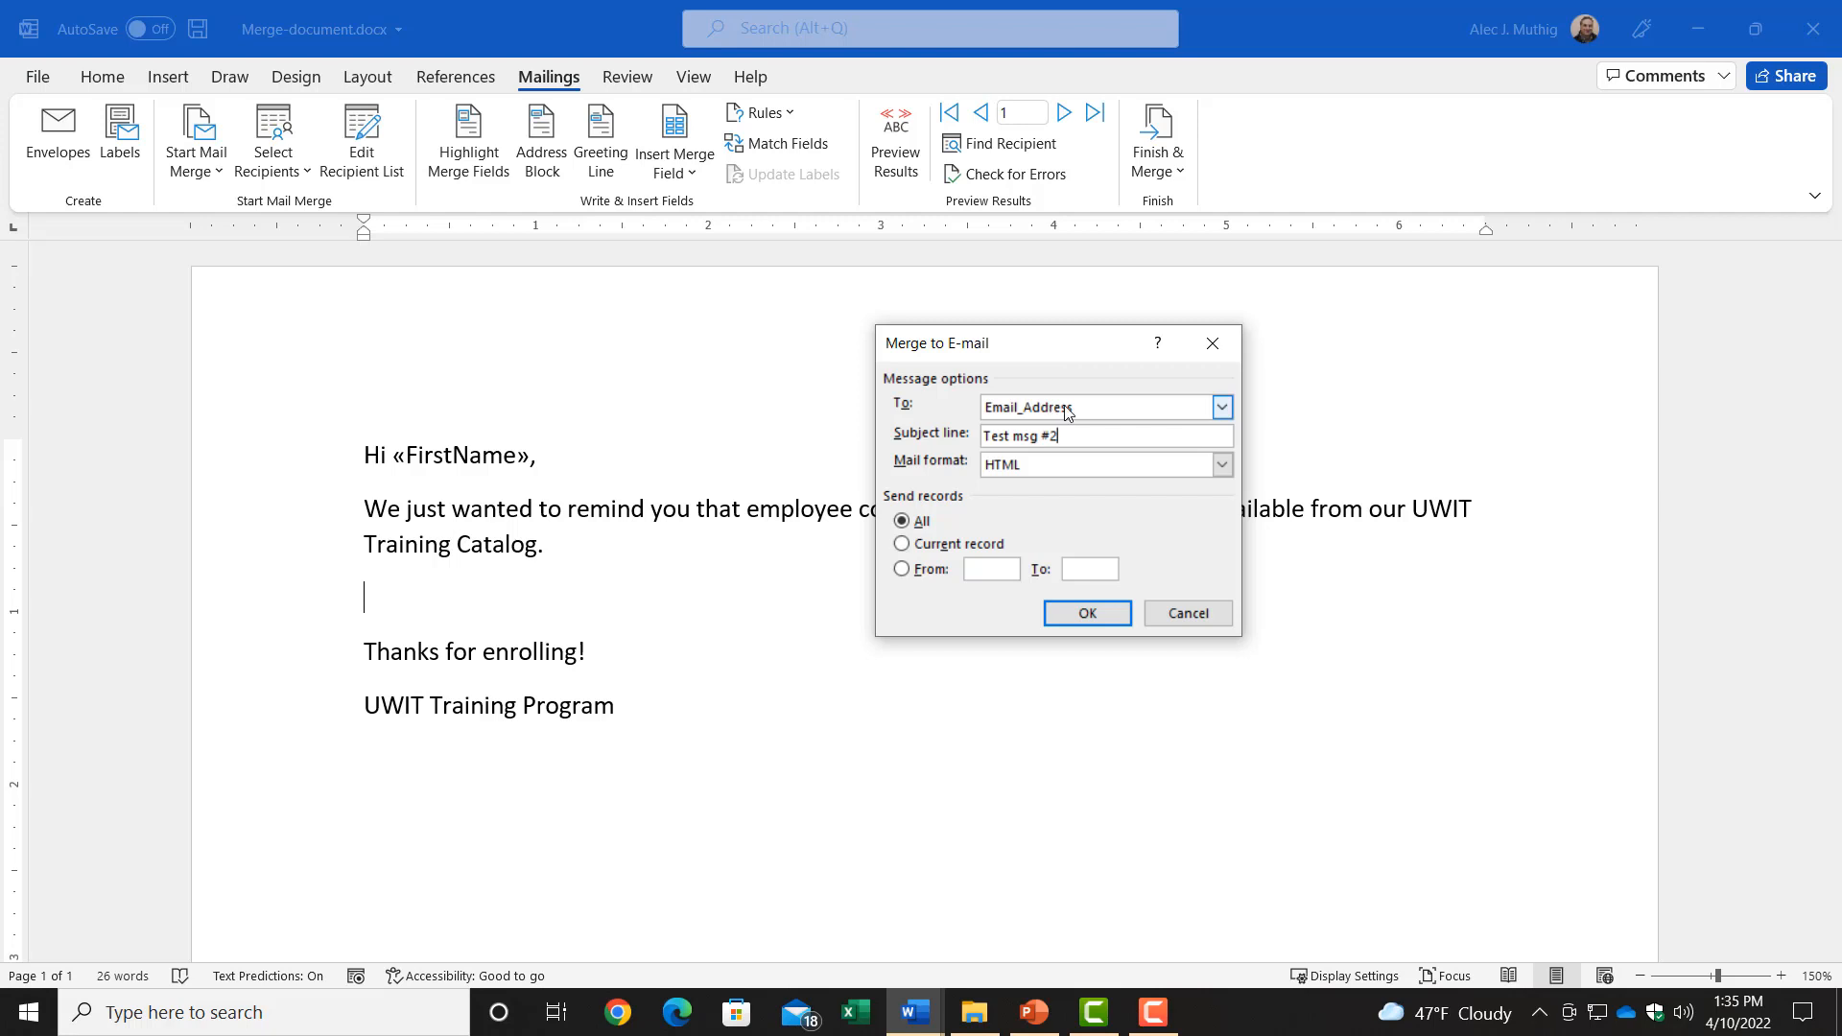
pyautogui.click(1113, 619)
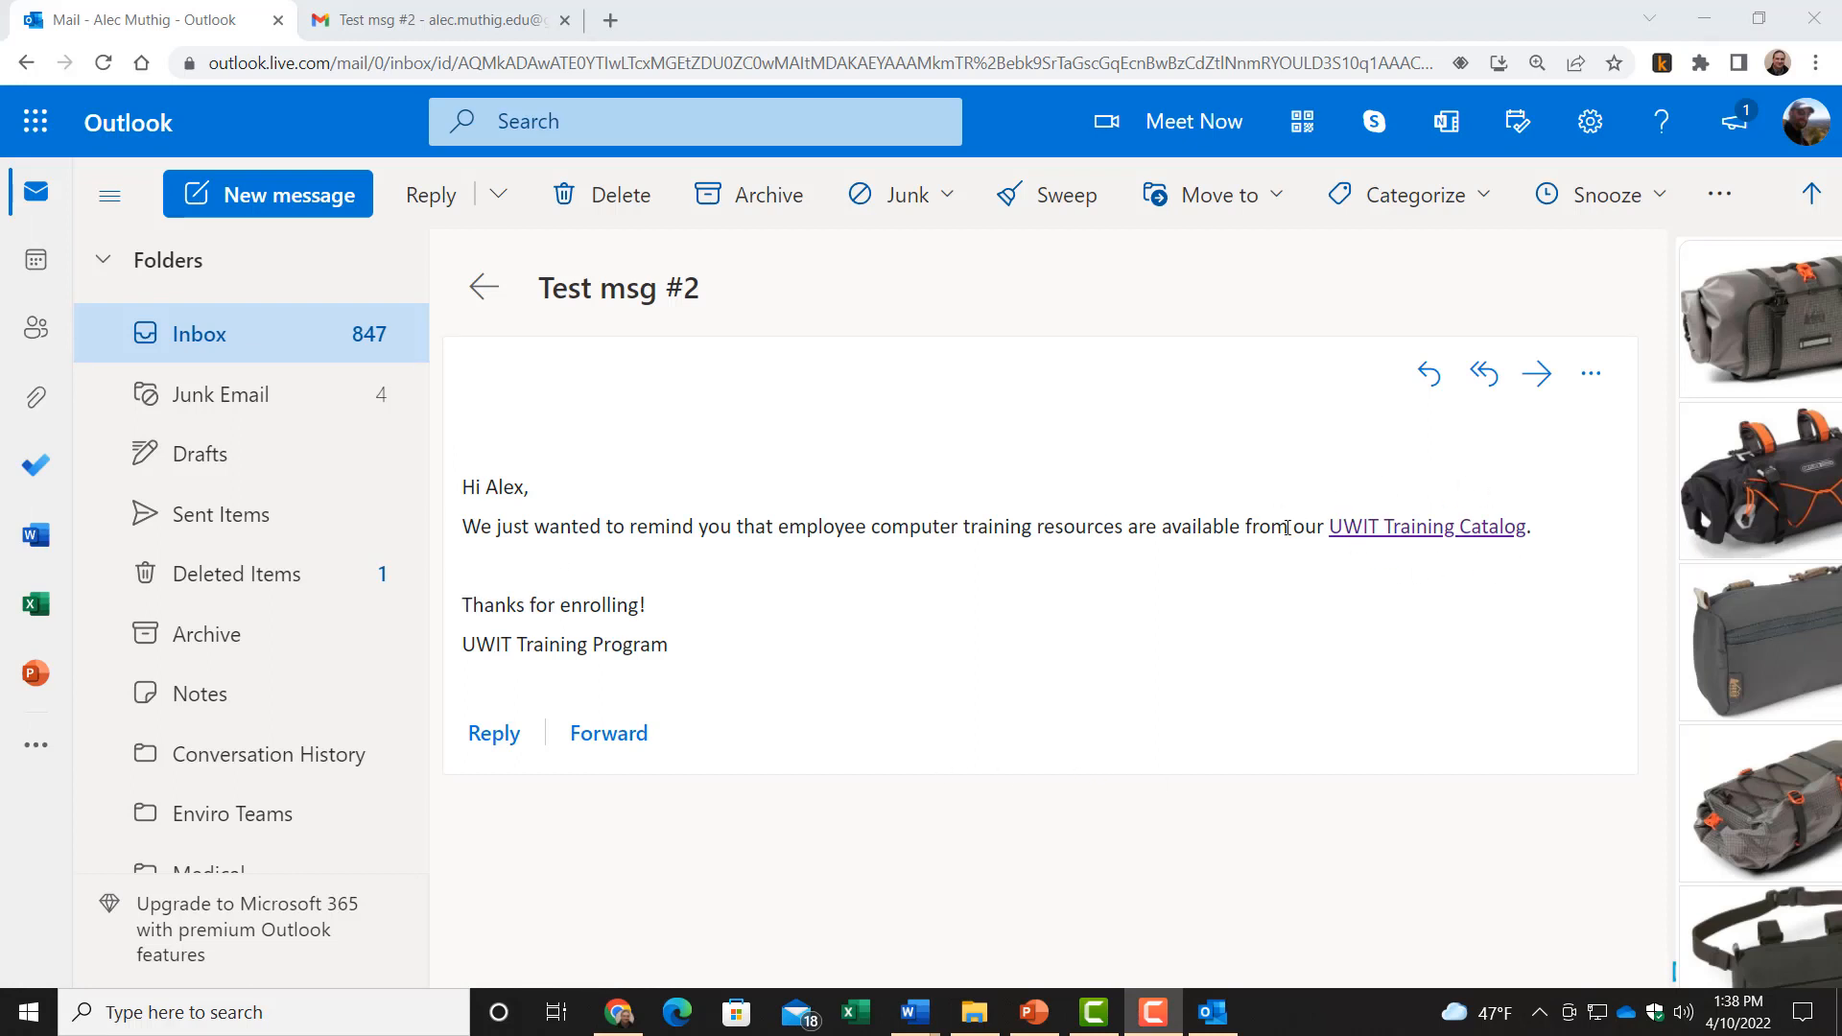
# Test the UWIT Training Catalog link in the received "Test msg #2" e-mail and switch back to the Word document
pyautogui.click(1426, 526)
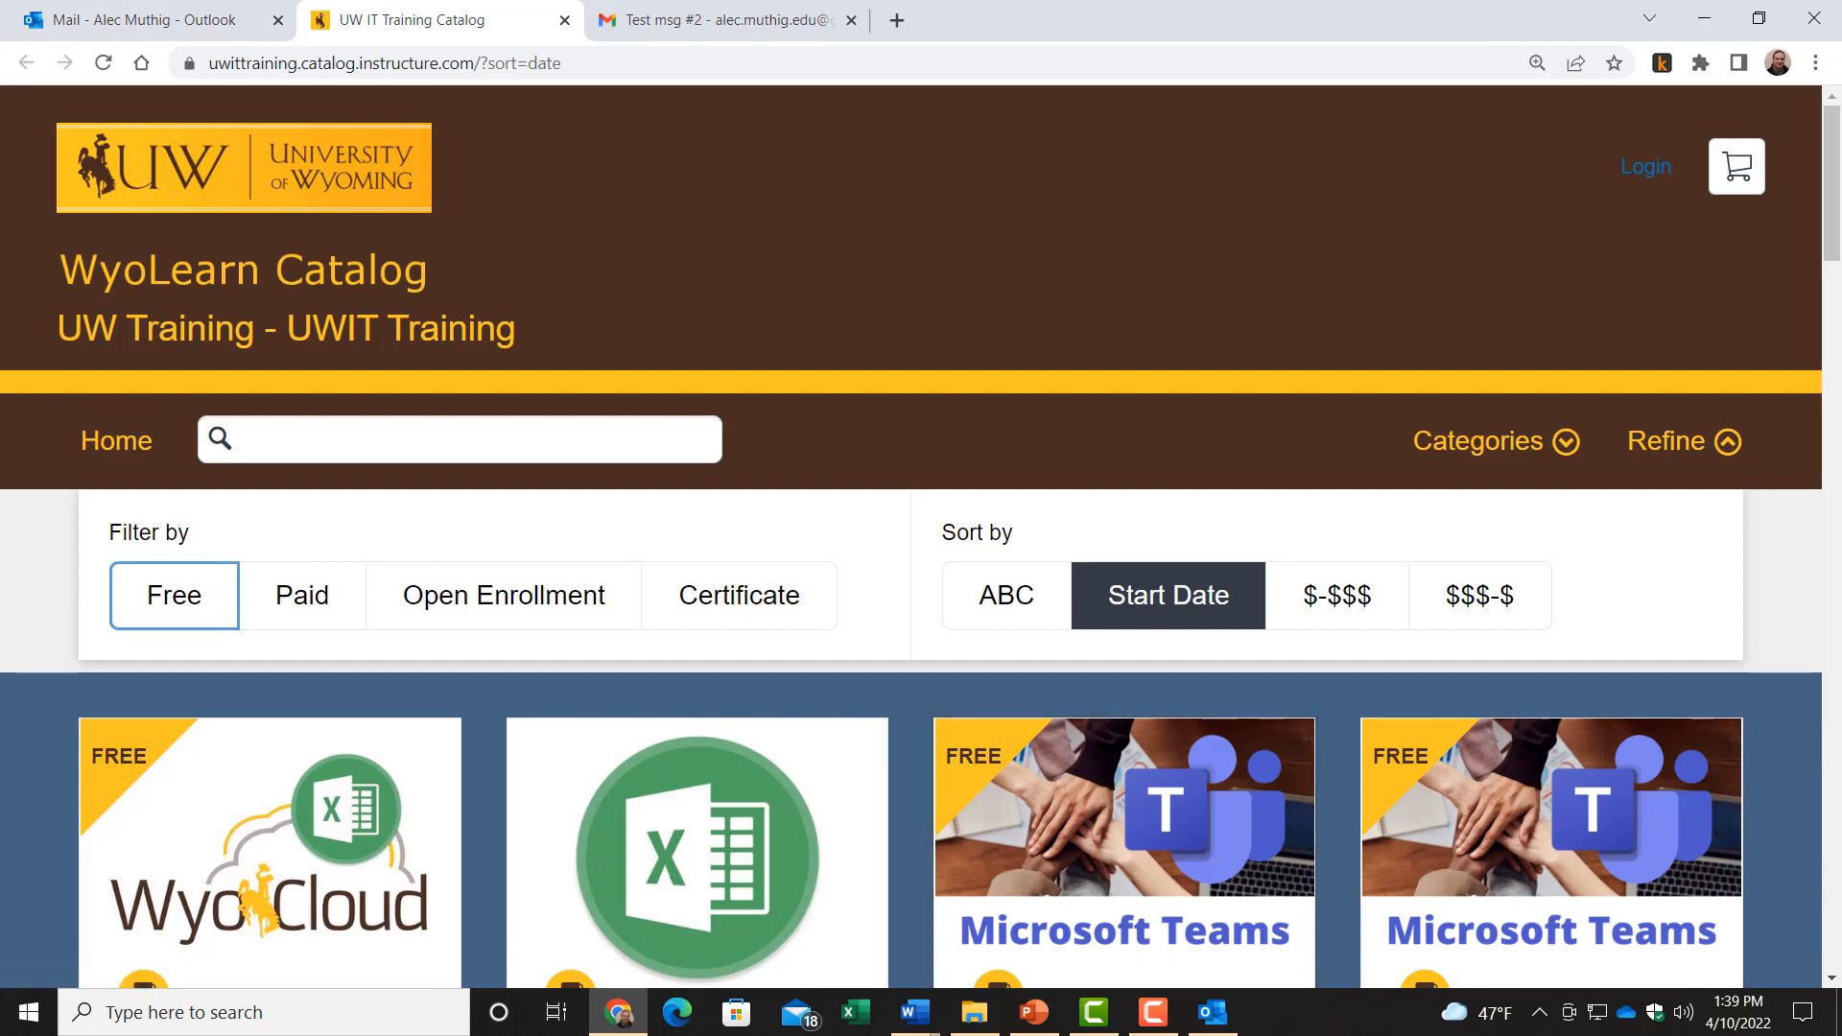
pyautogui.hotkey('alt', 'Tab')
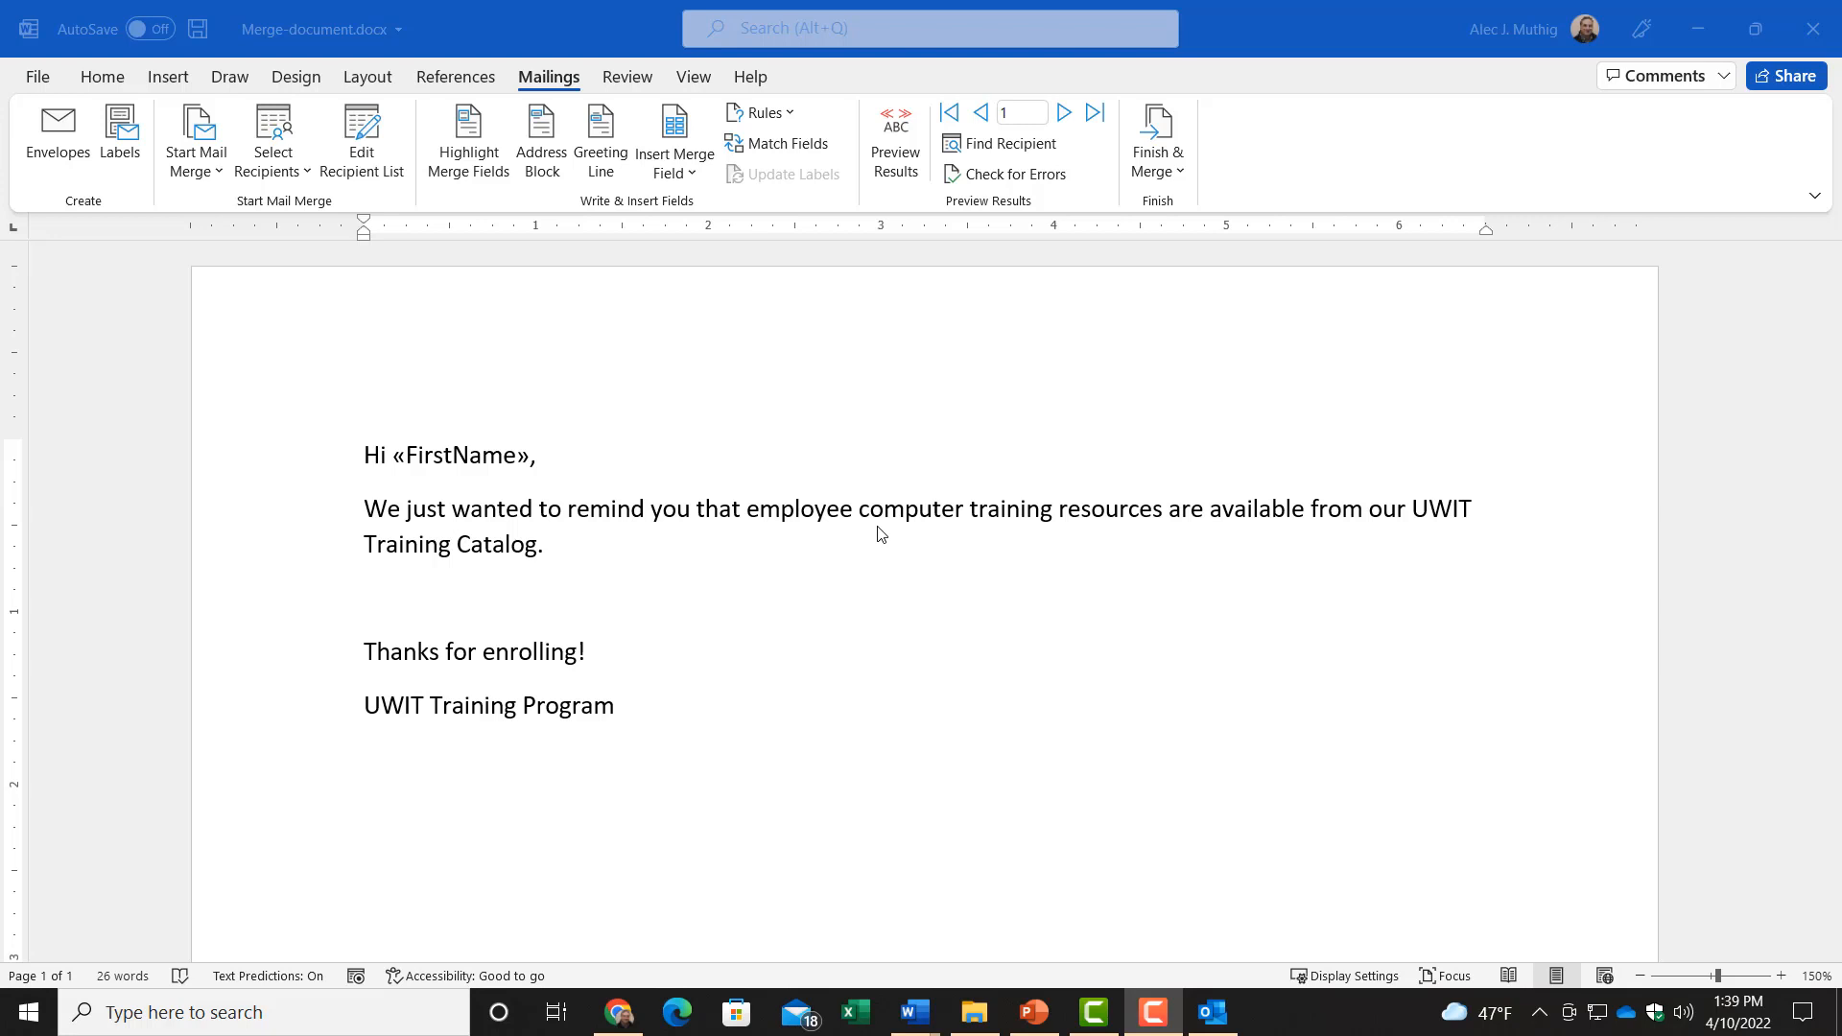
# Display the field codes and start adding a hyperlink to "student portal" in the IF field's alternative text
pyautogui.hotkey('alt', 'F9')
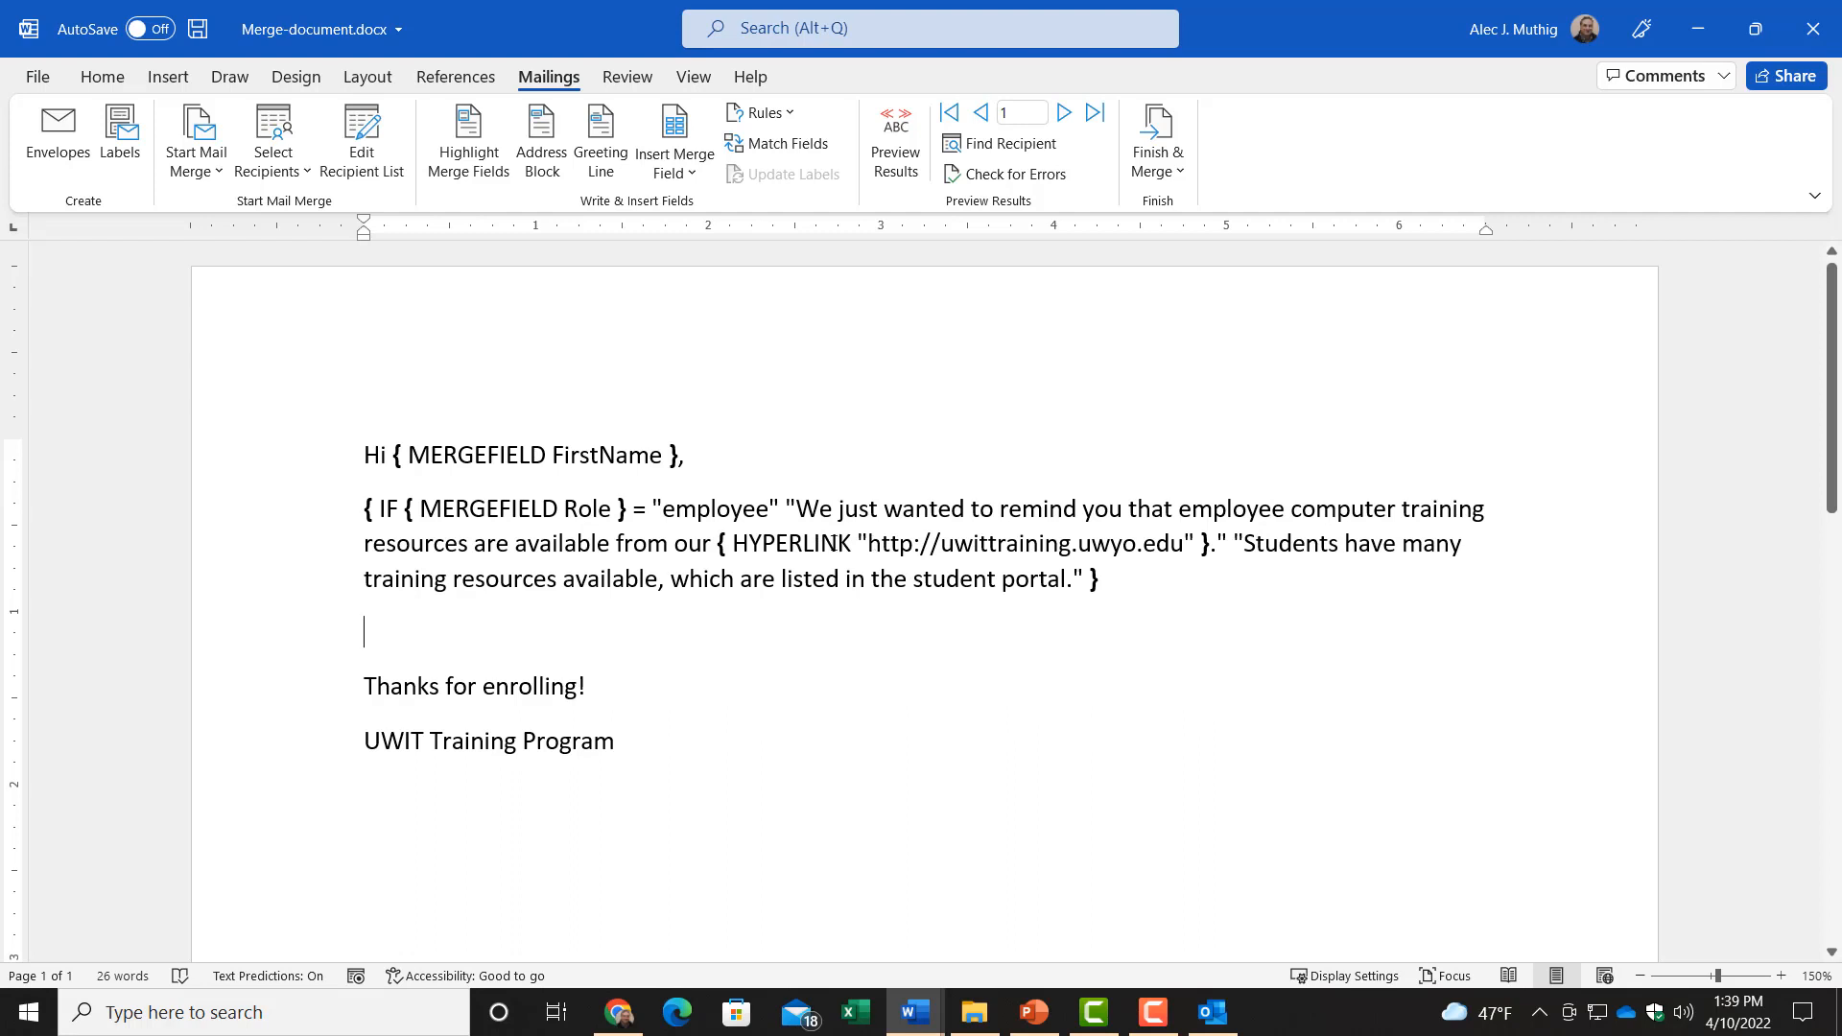
pyautogui.moveTo(872, 543); pyautogui.dragTo(1185, 545)
pyautogui.click(1093, 580)
pyautogui.moveTo(918, 588); pyautogui.dragTo(1065, 582)
pyautogui.click(163, 77)
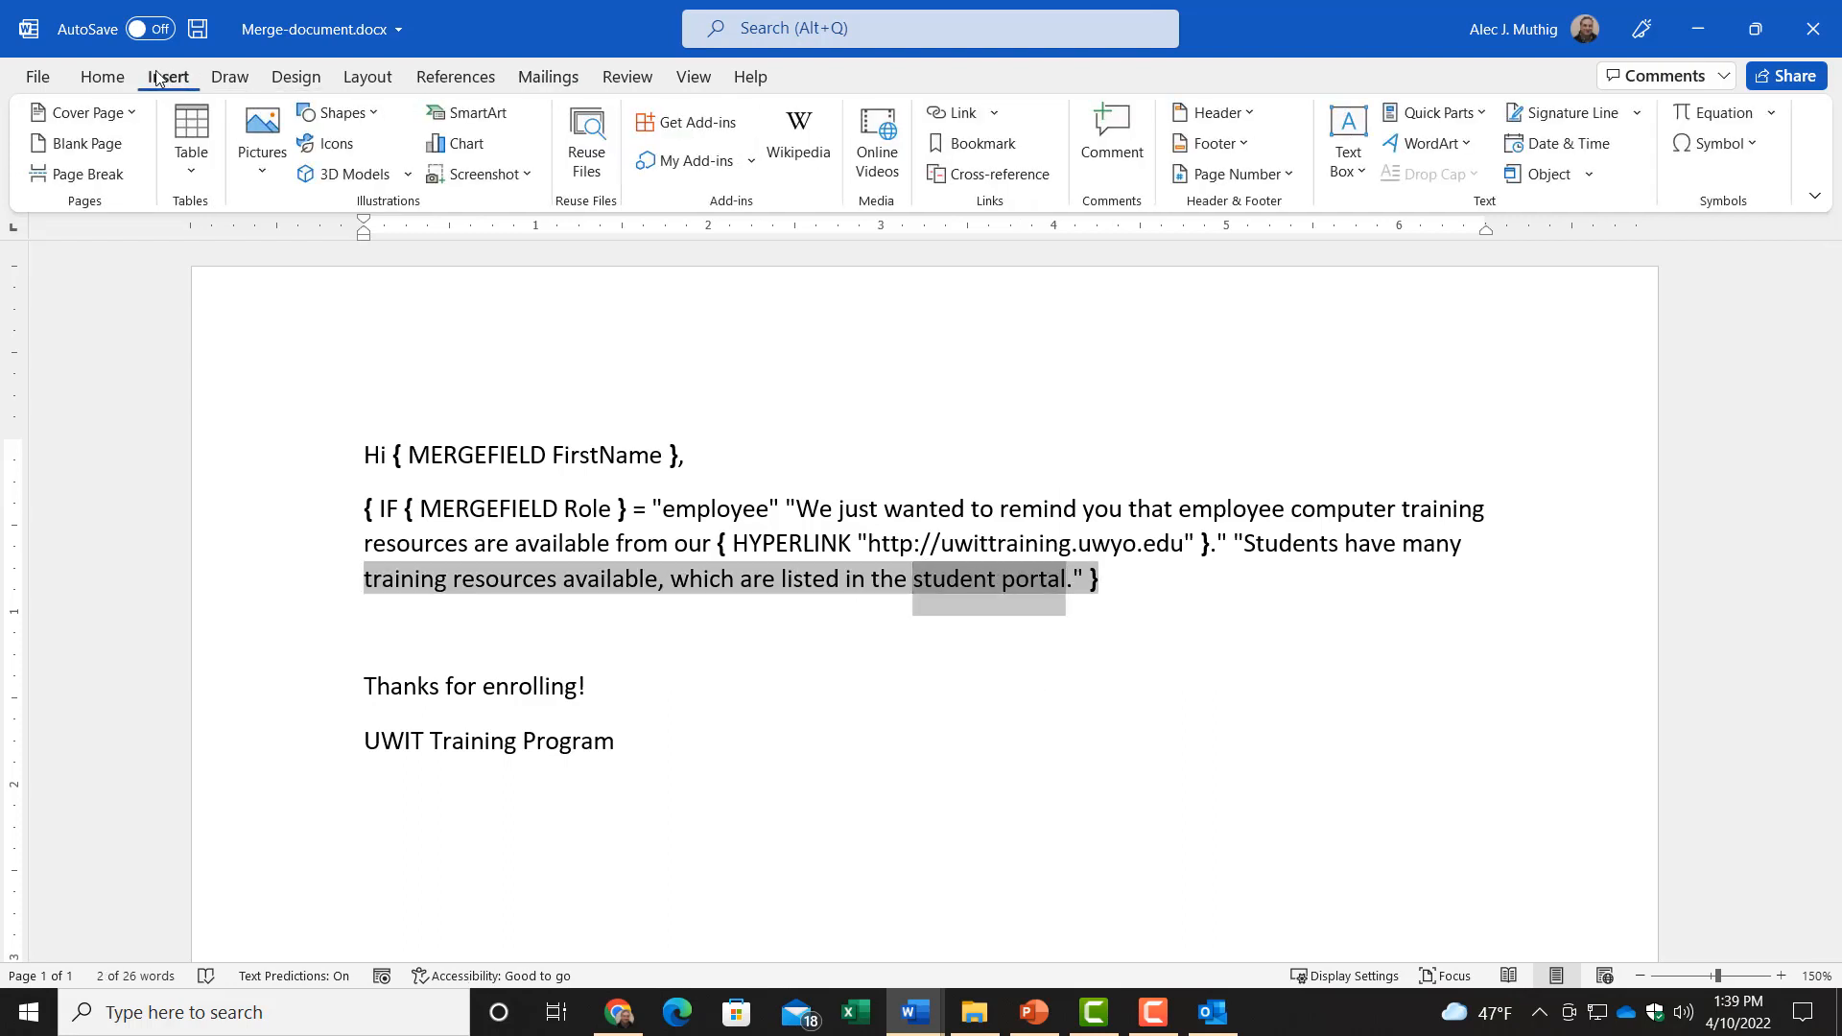